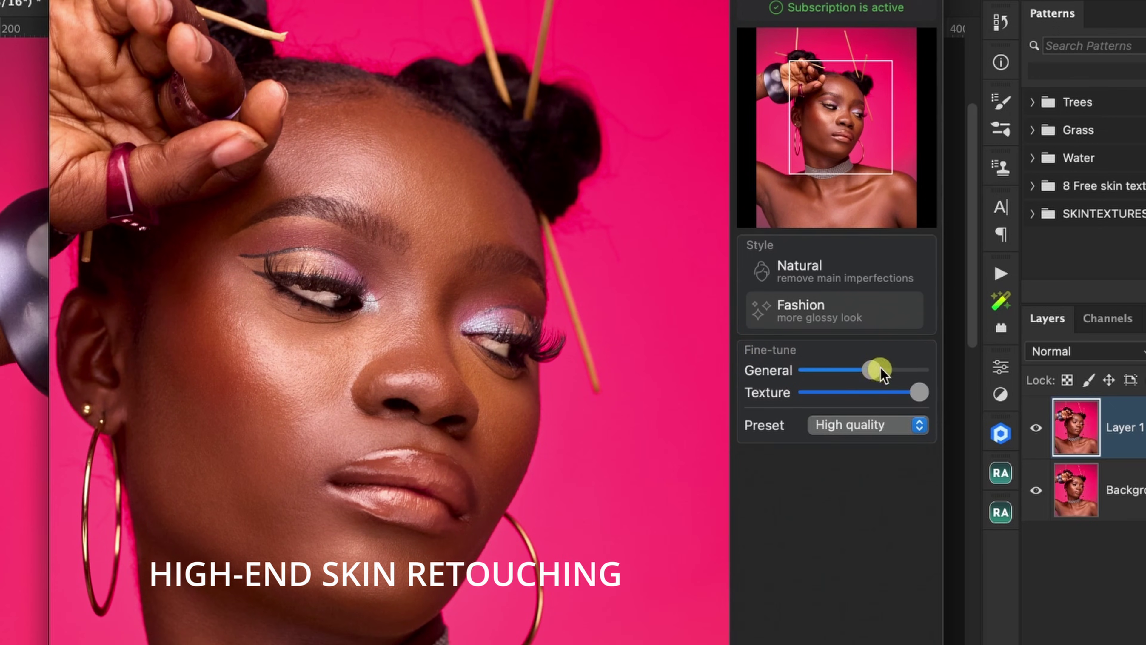
# - Raise the General slider under Fine-tune to full strength on the couple photo
pyautogui.moveTo(883, 373); pyautogui.dragTo(952, 367)
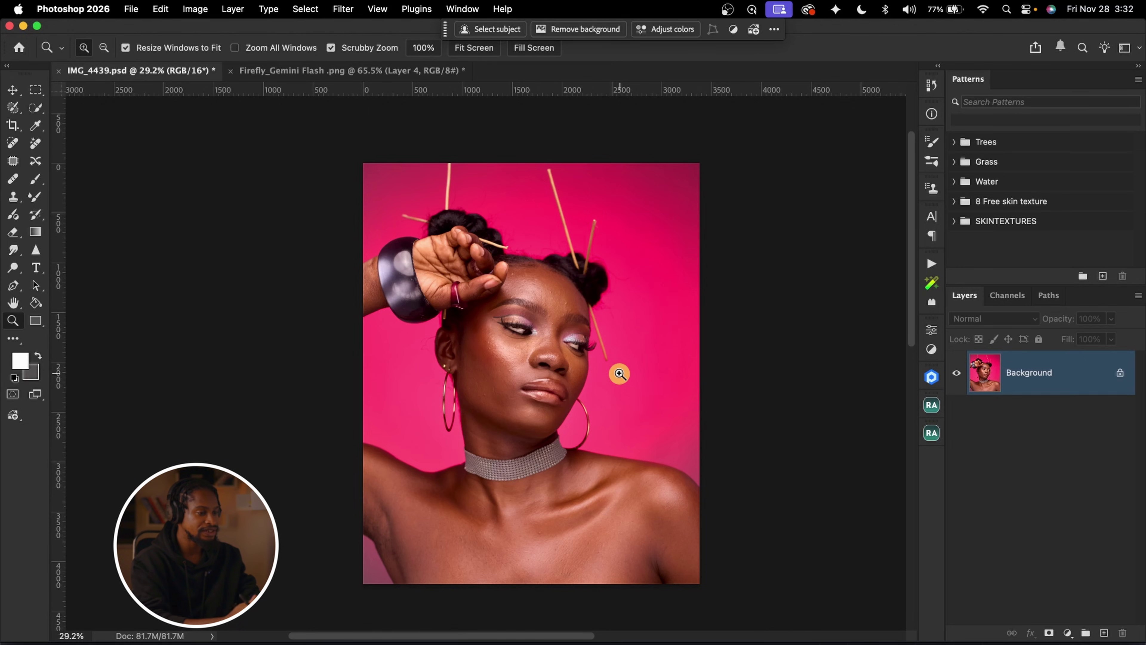
# - Duplicate the Background into Layer 1 with Cmd+J, zooming in and out on the face
pyautogui.click(600, 364)
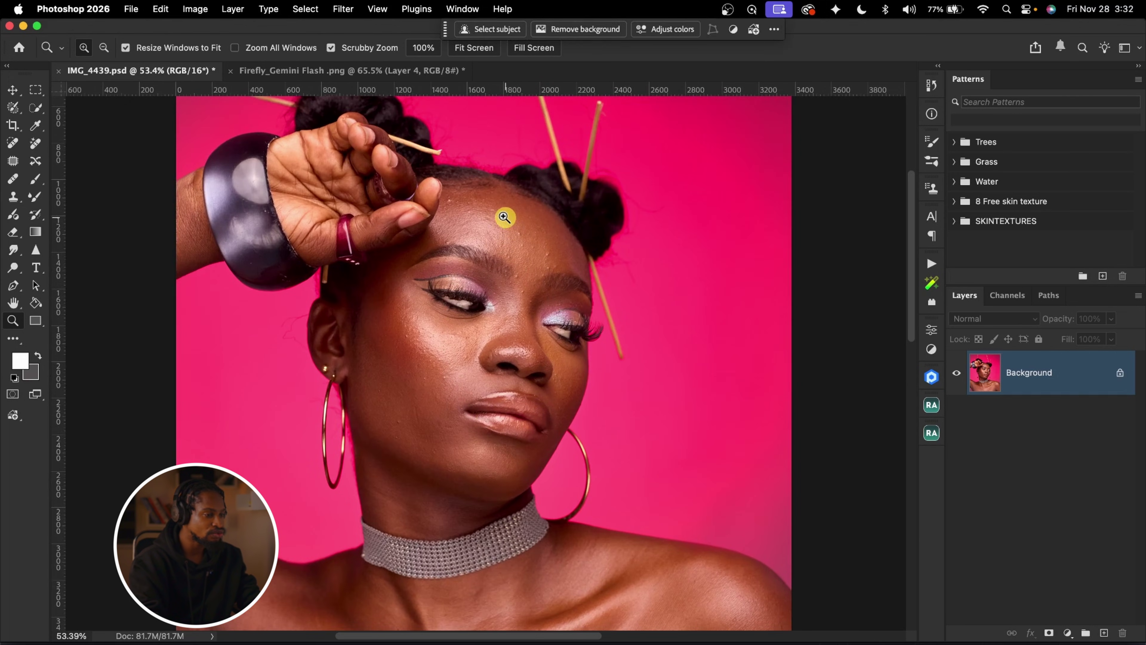
pyautogui.moveTo(446, 415); pyautogui.dragTo(551, 428)
pyautogui.scroll(-2, 551, 429)
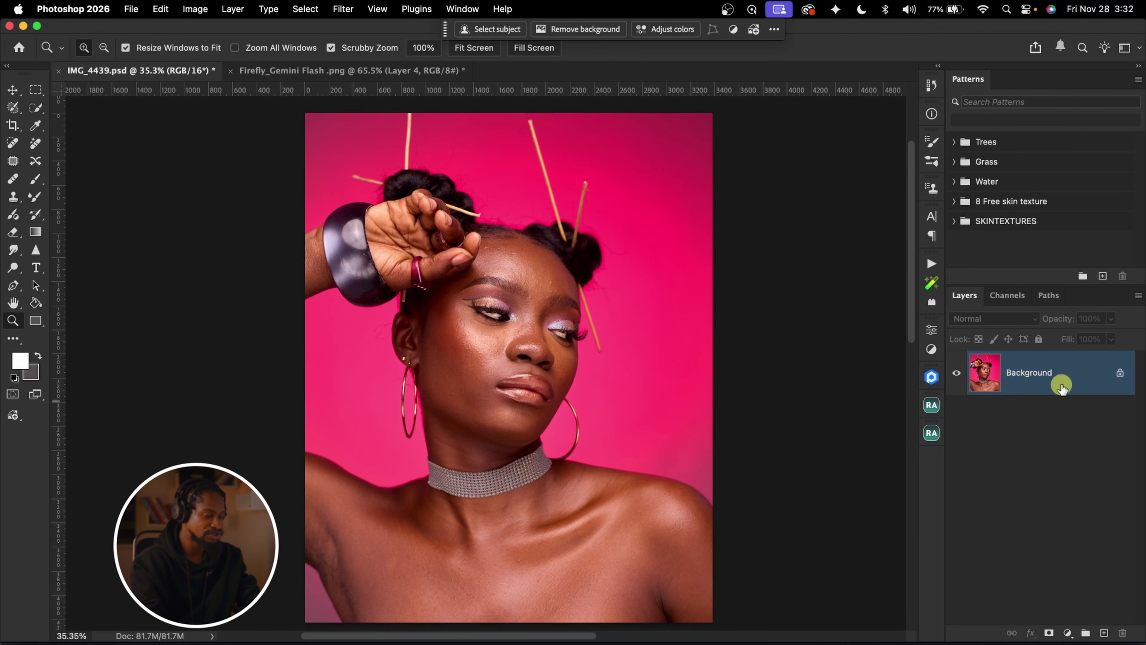
pyautogui.press('super+j')
pyautogui.moveTo(555, 278); pyautogui.dragTo(504, 325)
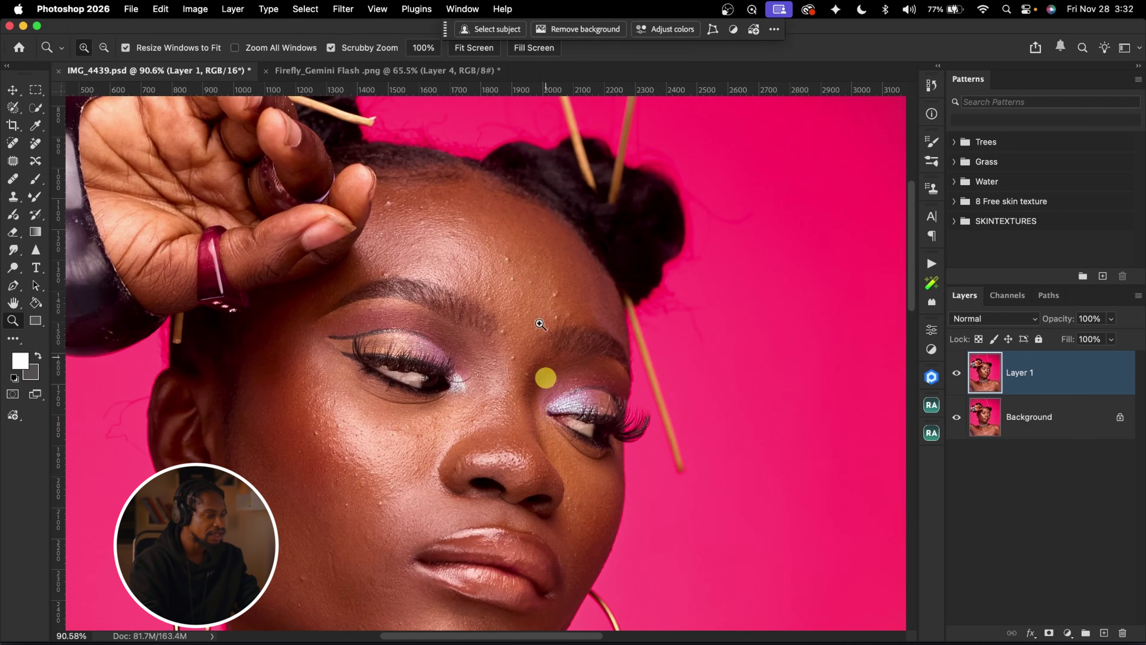
pyautogui.moveTo(529, 356); pyautogui.dragTo(500, 357)
pyautogui.click(352, 18)
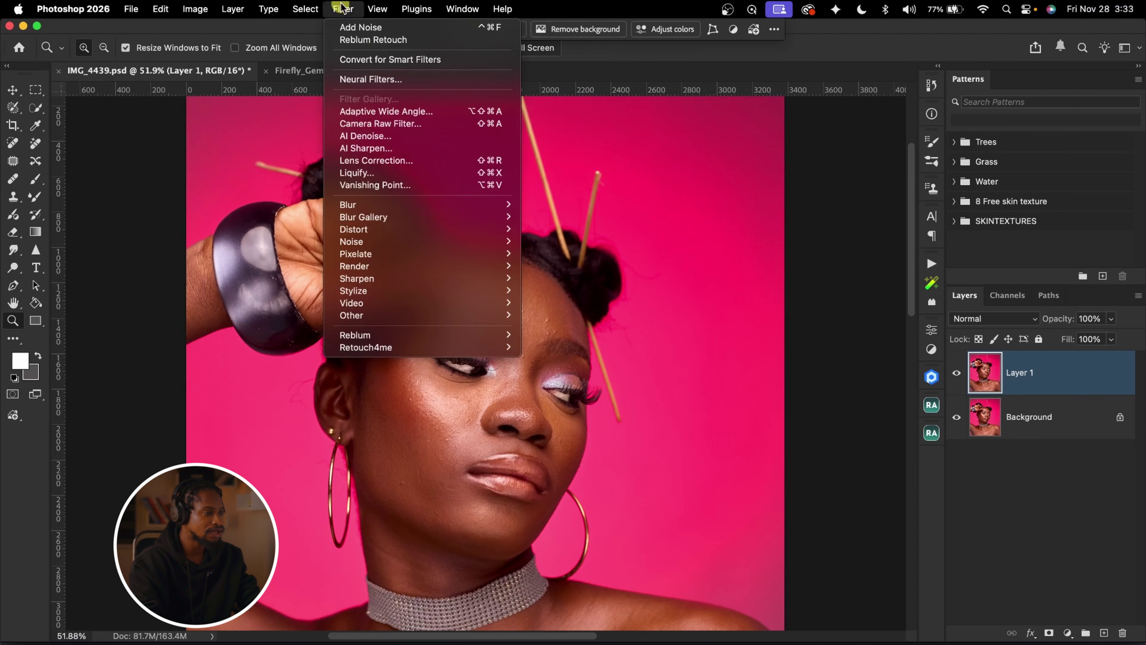
# - Run Filter > Reblum > Reblum Retouch on Layer 1 and move its window higher
pyautogui.moveTo(472, 333)
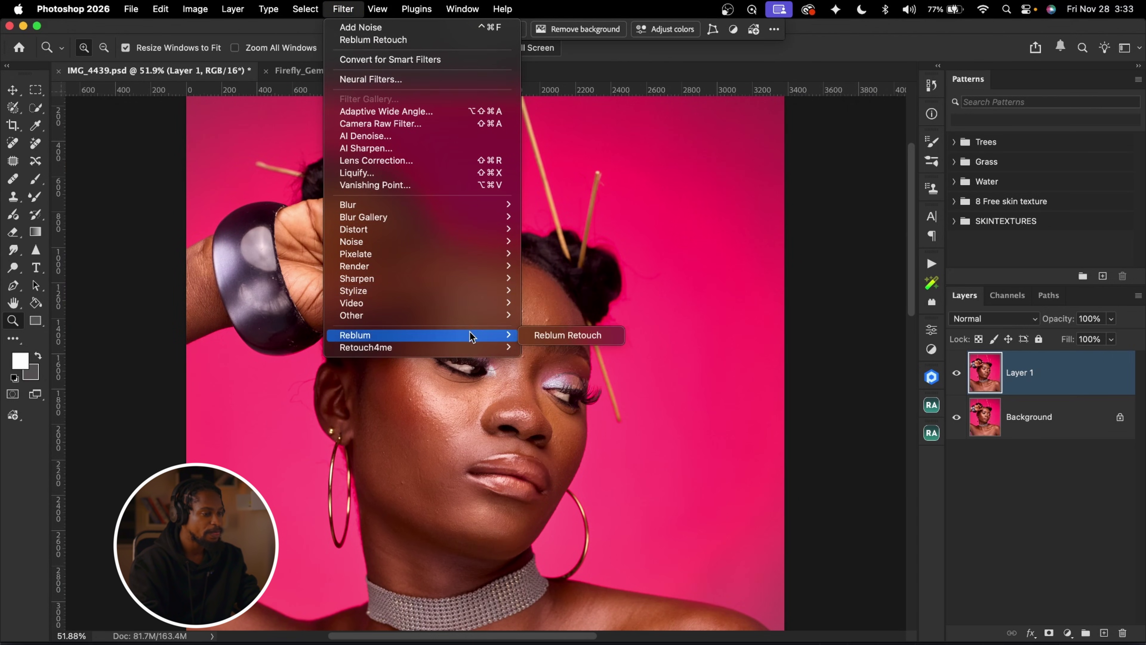
pyautogui.click(567, 336)
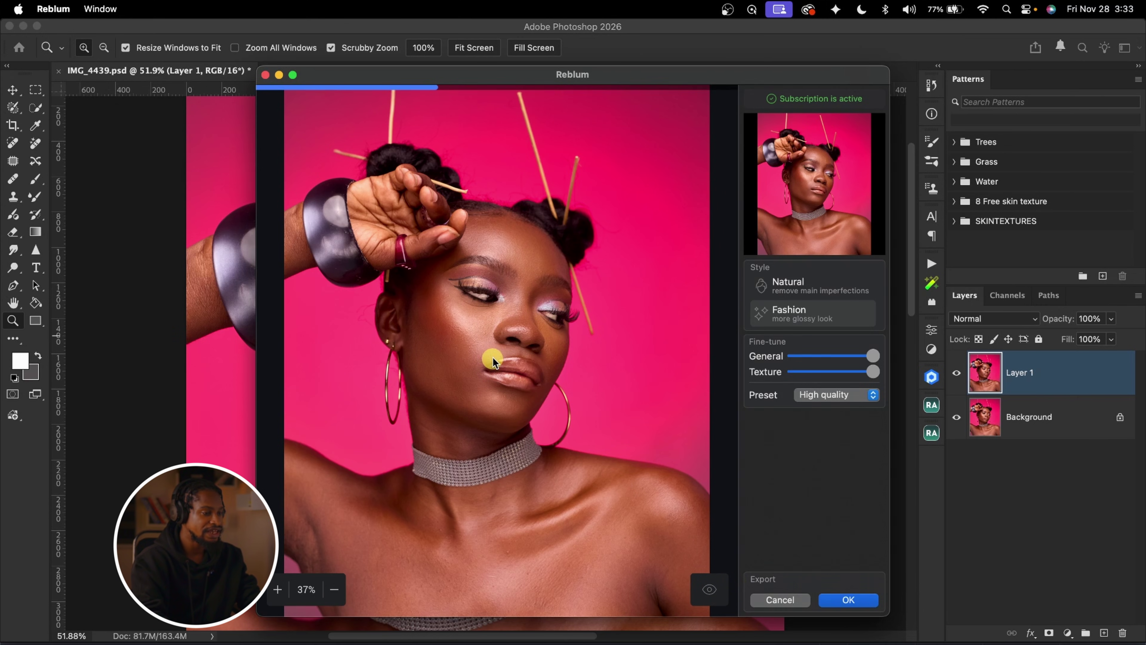
pyautogui.scroll(3, 515, 231)
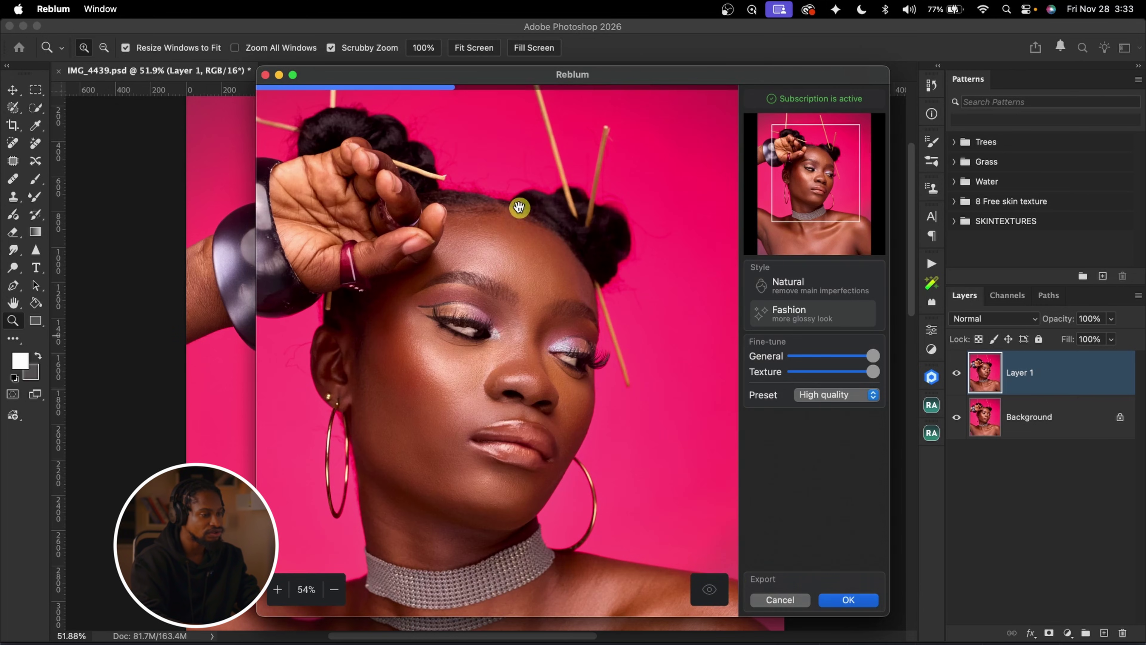
pyautogui.scroll(1, 532, 374)
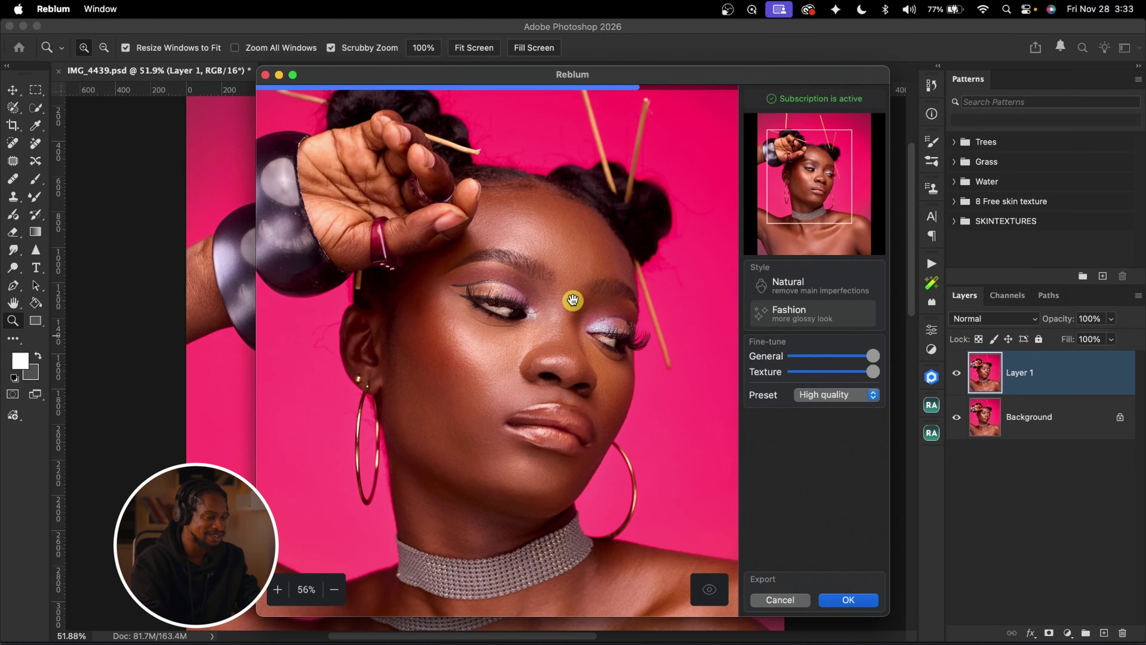
pyautogui.scroll(-3, 572, 300)
pyautogui.moveTo(602, 65); pyautogui.dragTo(601, 42)
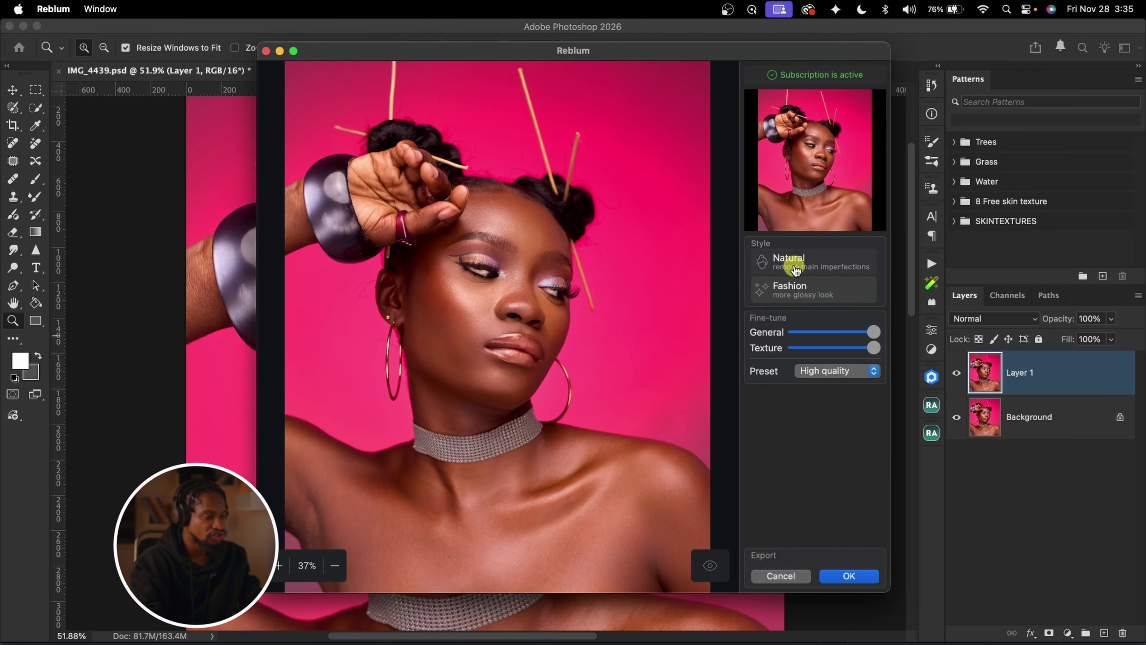
pyautogui.click(795, 270)
pyautogui.scroll(5, 515, 289)
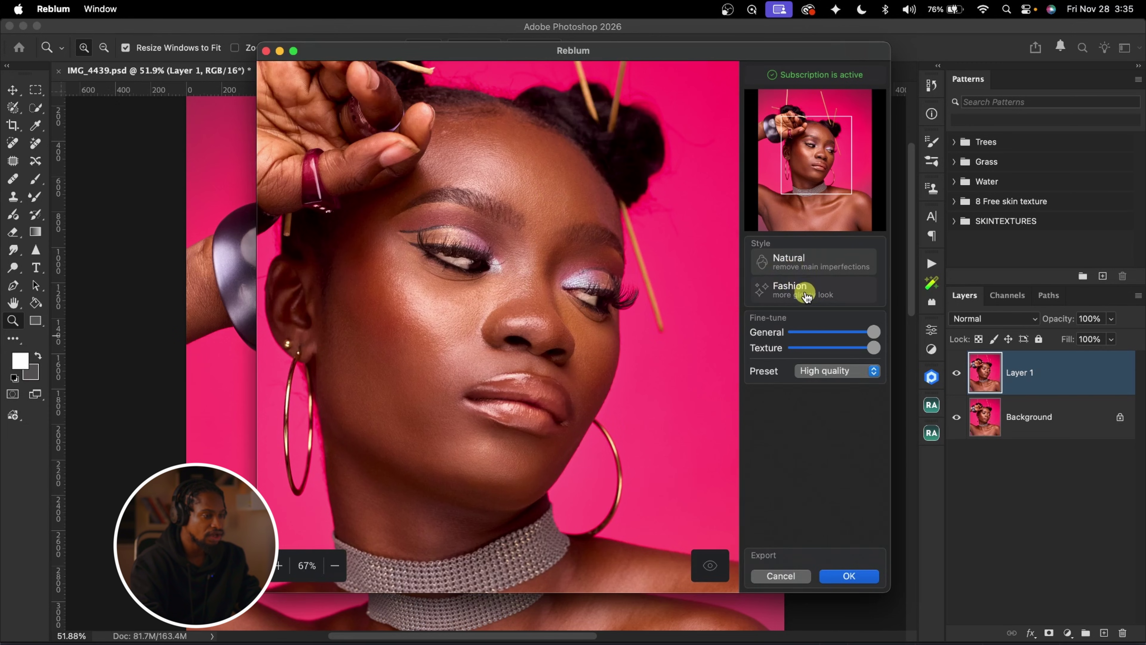
pyautogui.click(803, 289)
pyautogui.scroll(-2, 493, 400)
pyautogui.scroll(-3, 493, 399)
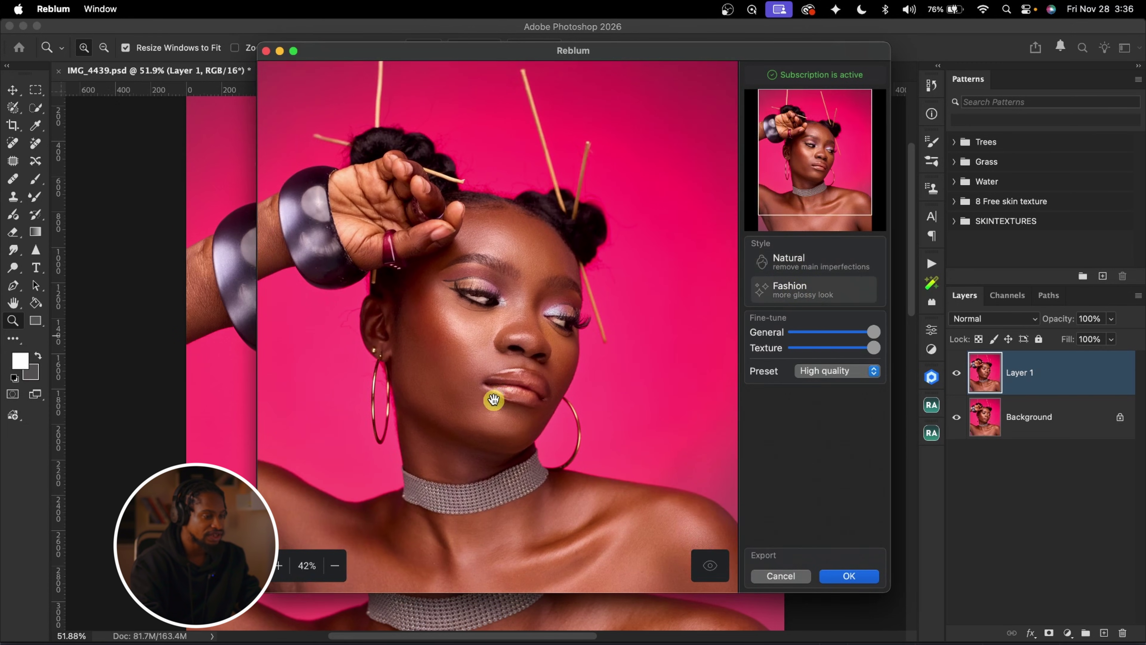
pyautogui.click(816, 261)
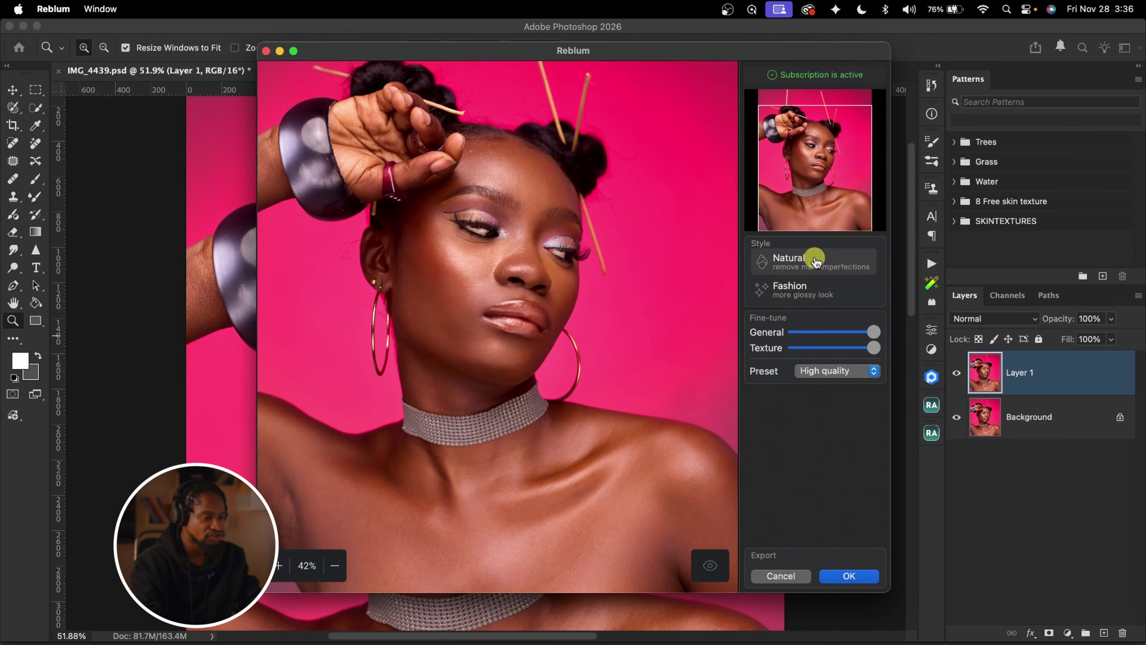
pyautogui.click(808, 288)
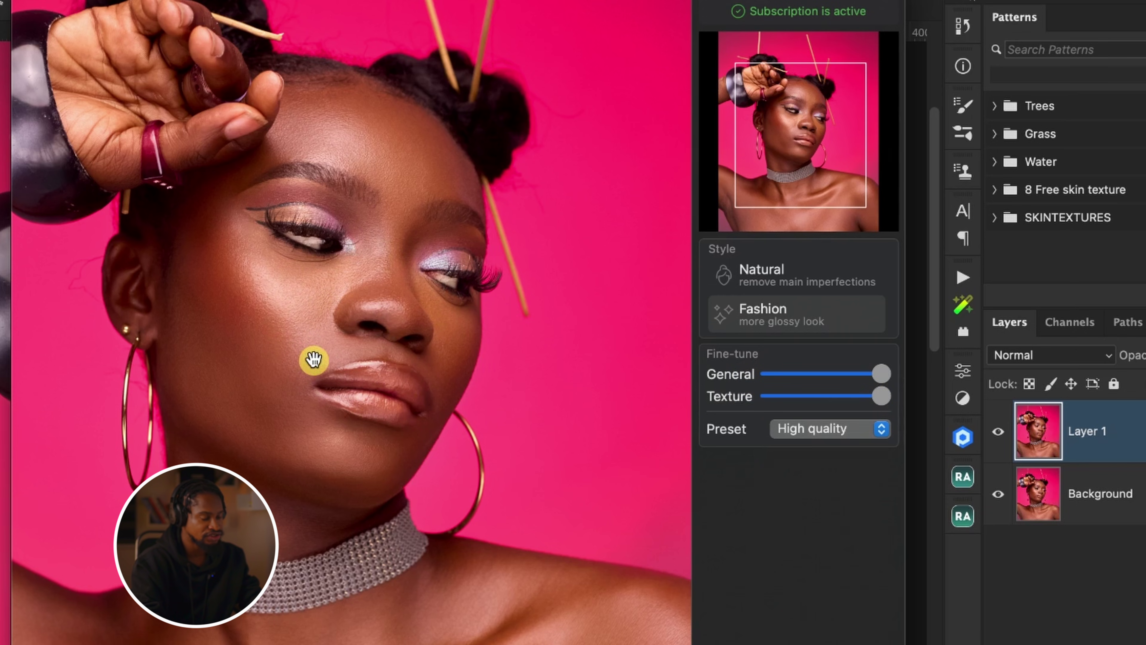
pyautogui.moveTo(880, 398); pyautogui.dragTo(537, 389)
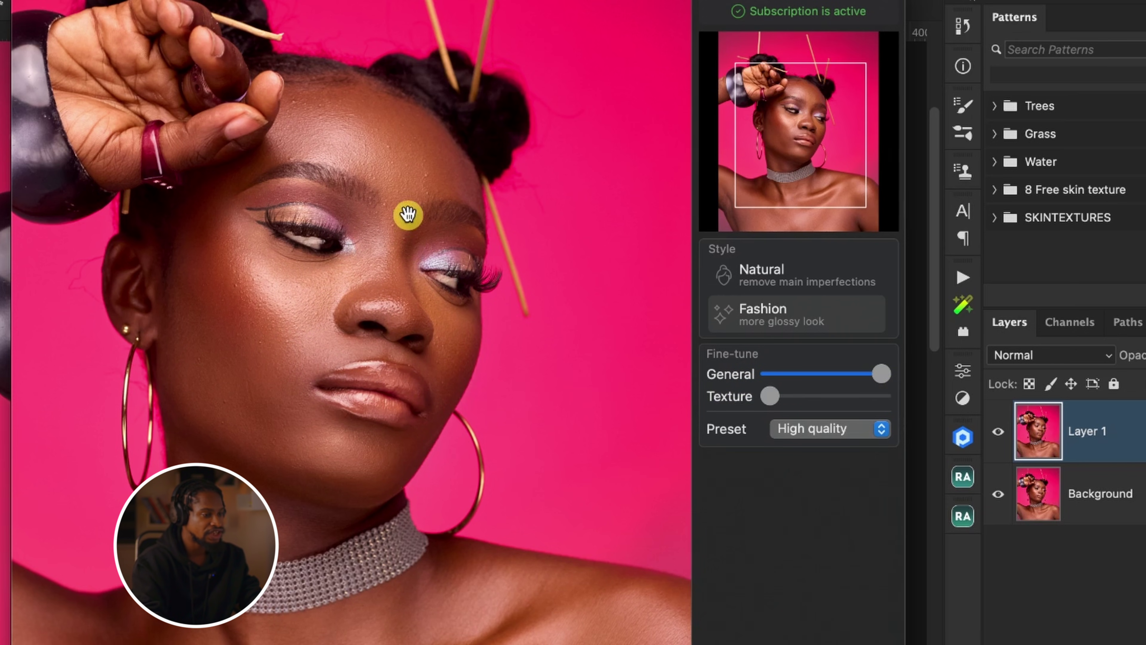
pyautogui.scroll(4, 409, 234)
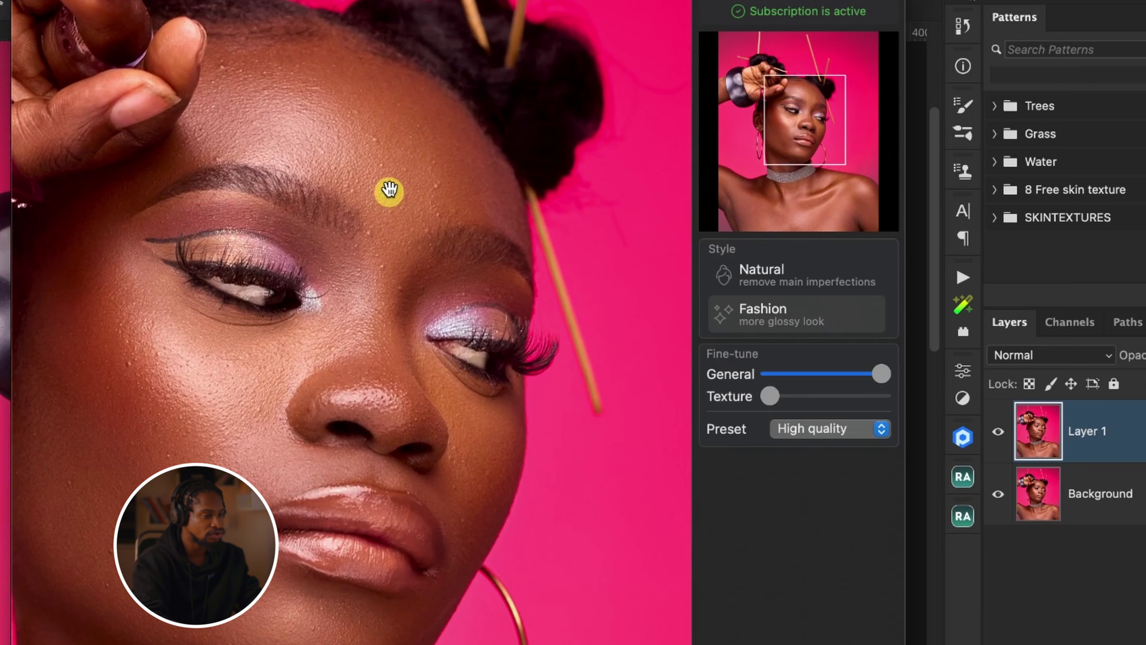
pyautogui.scroll(1, 389, 190)
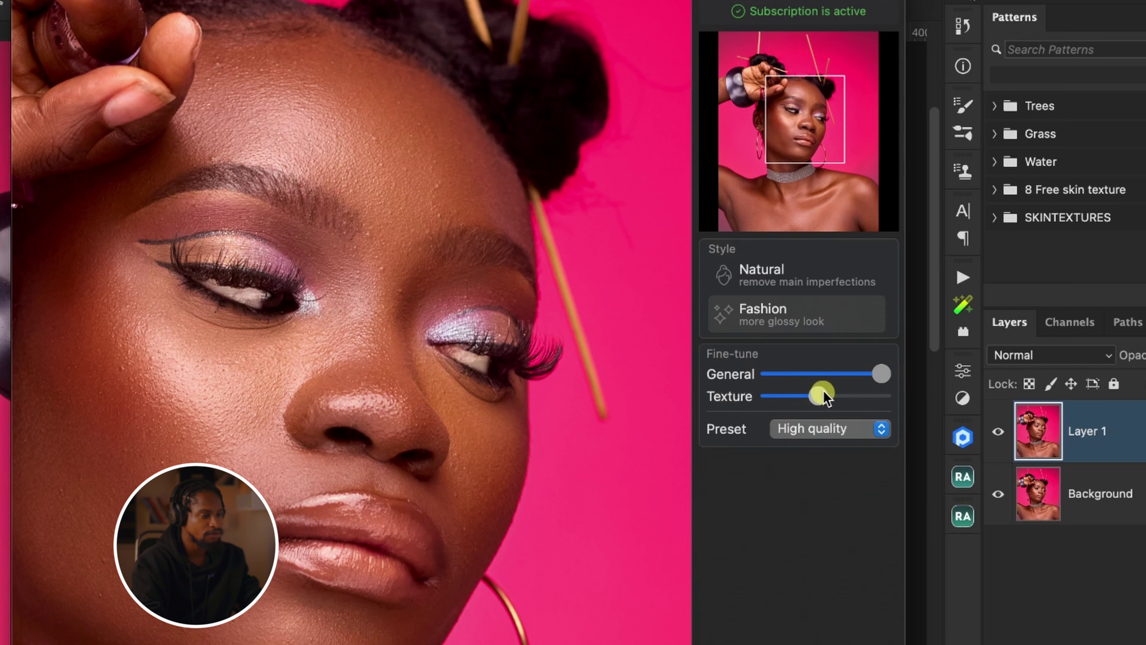
pyautogui.moveTo(873, 397); pyautogui.dragTo(749, 404)
pyautogui.scroll(-2, 410, 319)
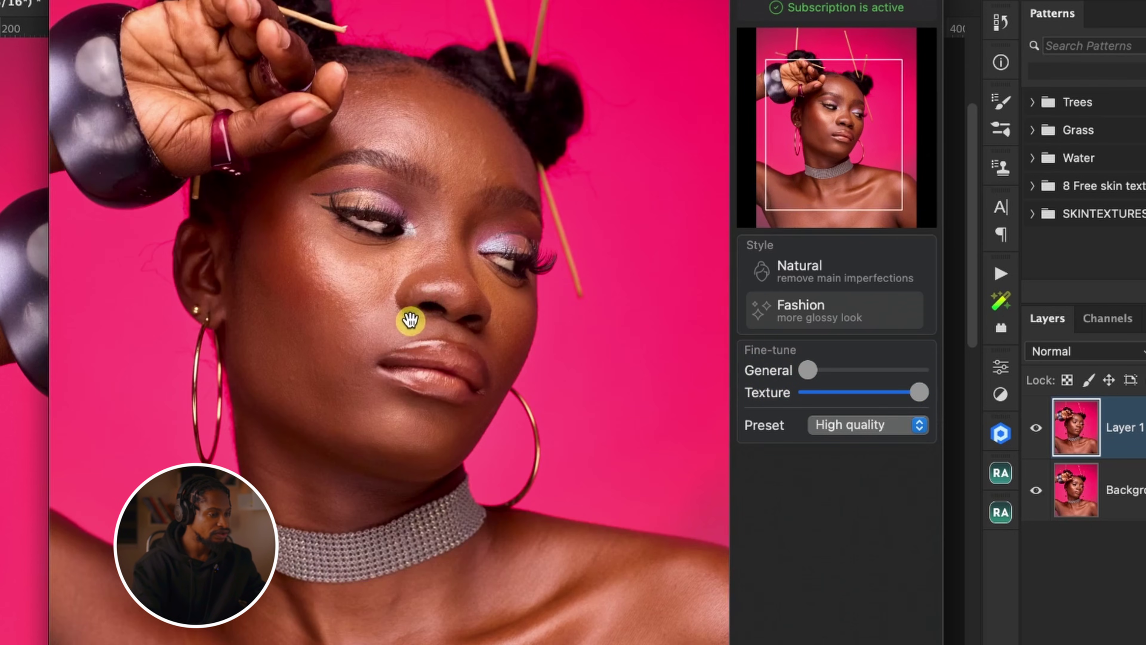
pyautogui.scroll(-3, 410, 319)
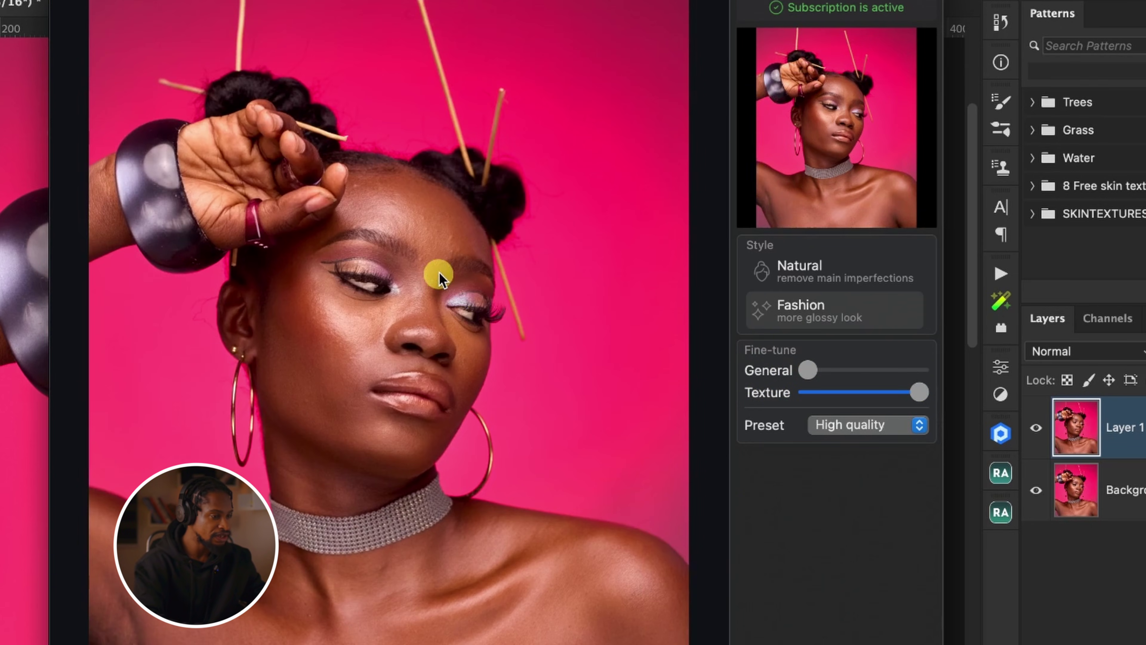
pyautogui.scroll(3, 438, 271)
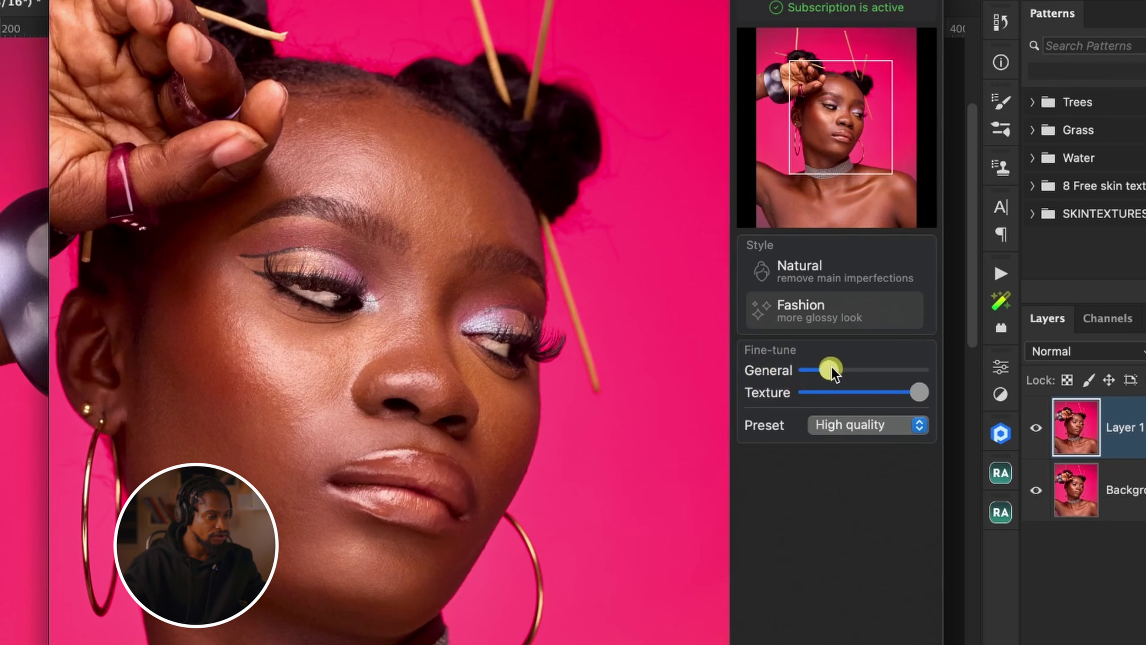
pyautogui.moveTo(870, 378); pyautogui.dragTo(904, 363)
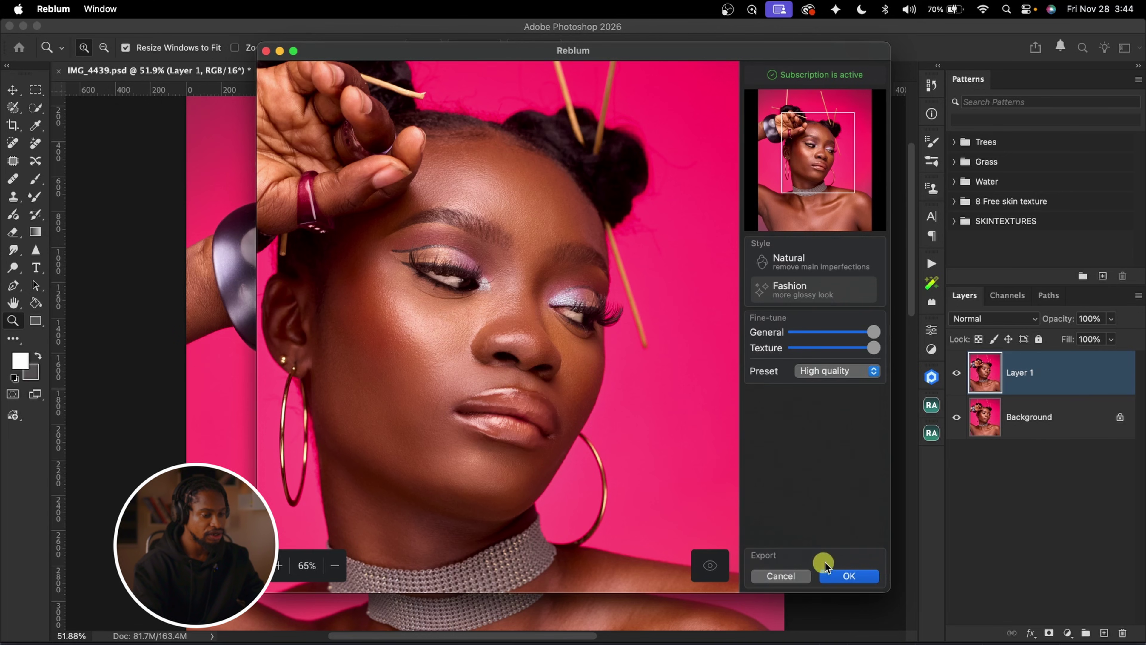
# - Apply the Fashion retouch and compare Layer 1 against the Background by toggling its visibility
pyautogui.click(847, 577)
pyautogui.moveTo(581, 410); pyautogui.dragTo(560, 404)
pyautogui.click(955, 374)
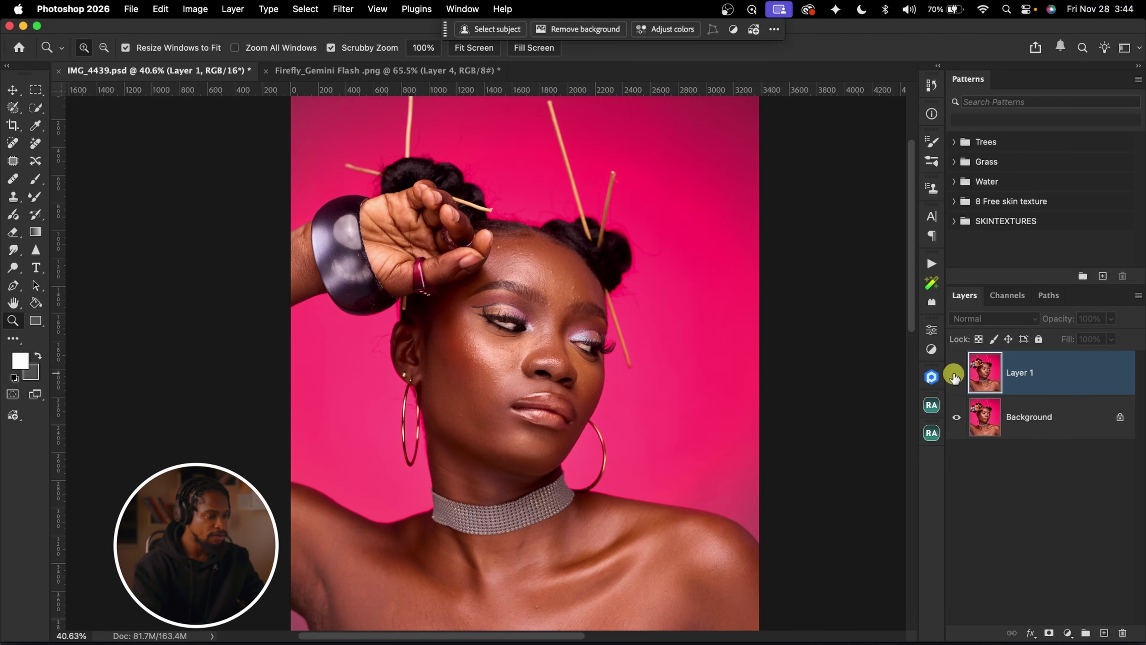
pyautogui.click(955, 373)
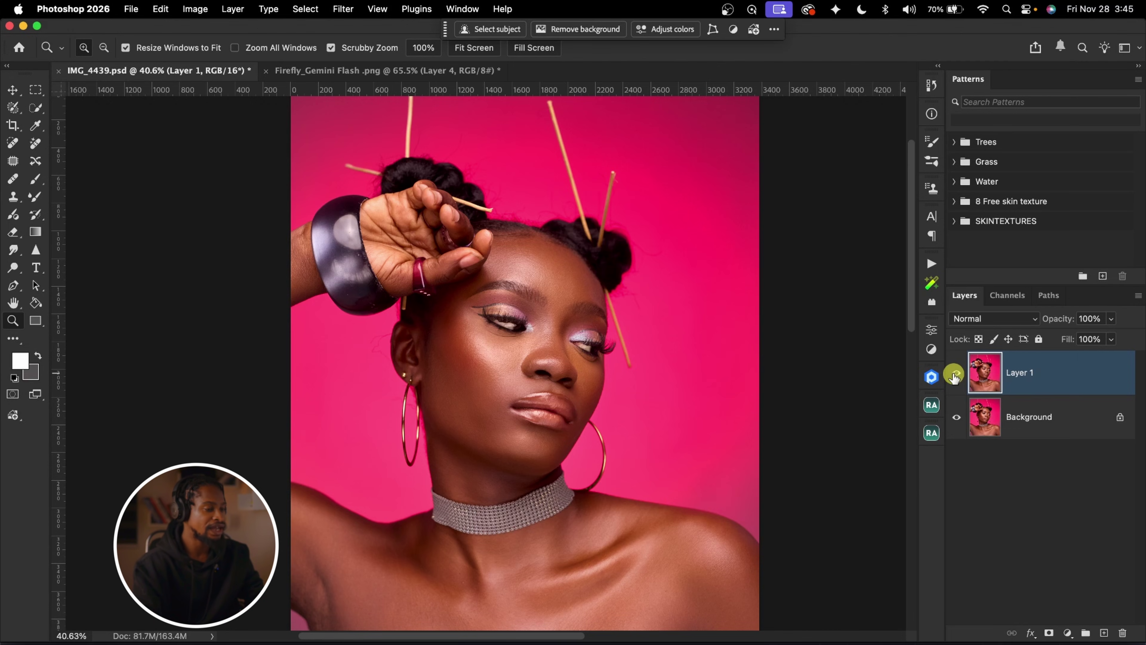
pyautogui.moveTo(584, 347); pyautogui.dragTo(506, 402)
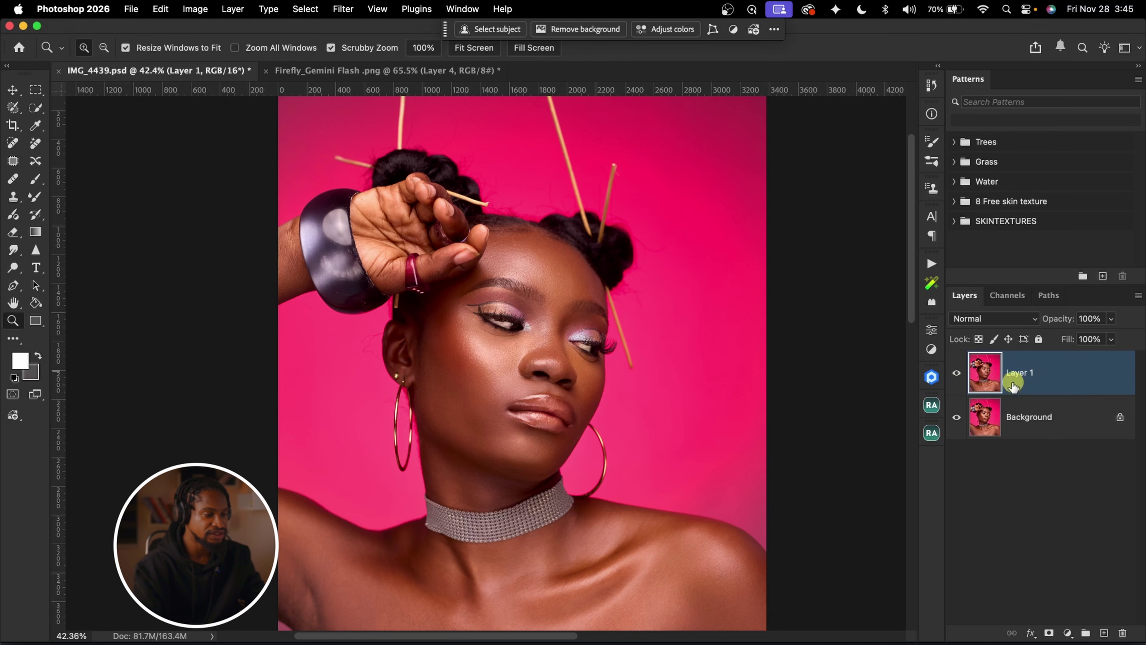
# - Create Layer 1 copy and preview Reblum Retouch on it against the original
pyautogui.press('super+j')
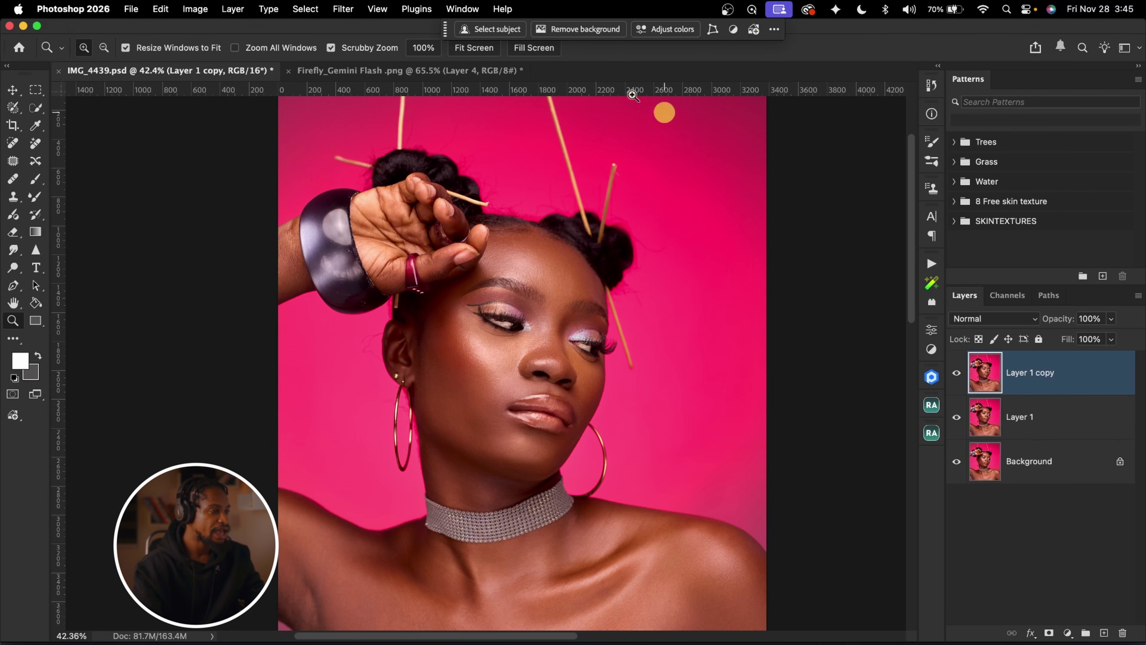
pyautogui.click(345, 9)
pyautogui.moveTo(447, 335)
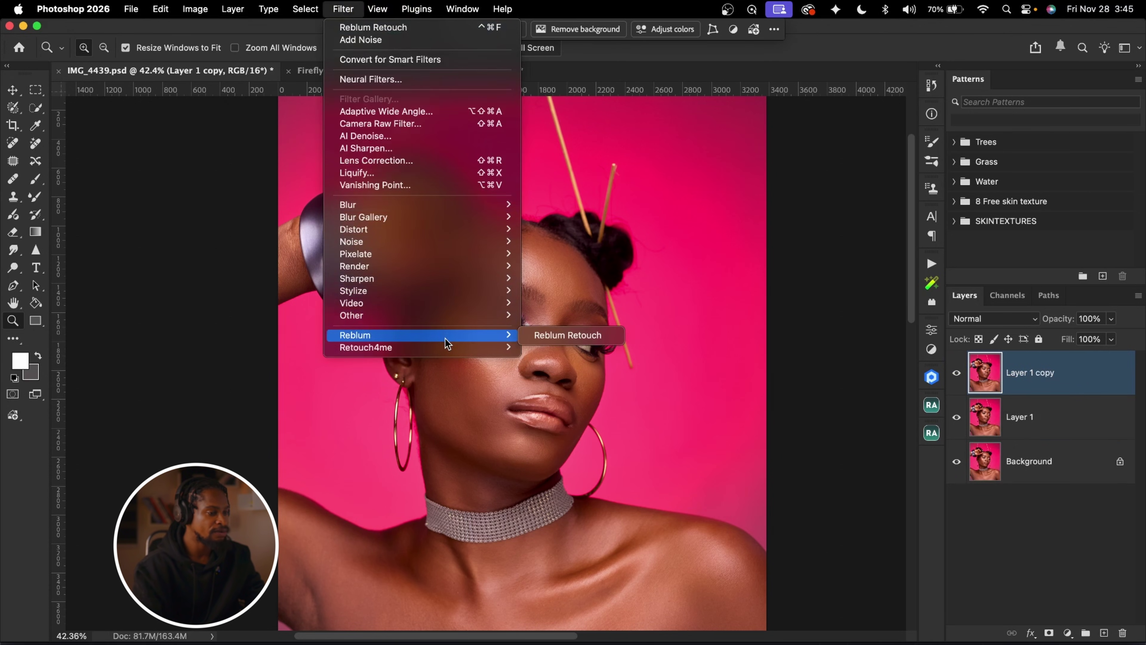
pyautogui.click(569, 335)
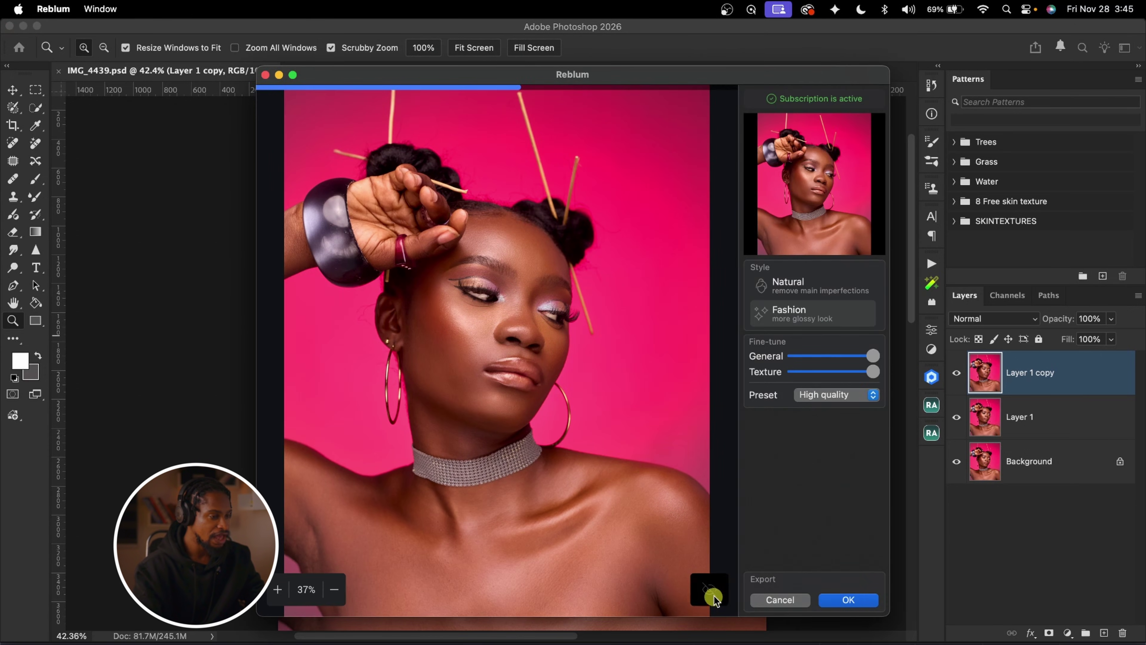
pyautogui.scroll(5, 530, 363)
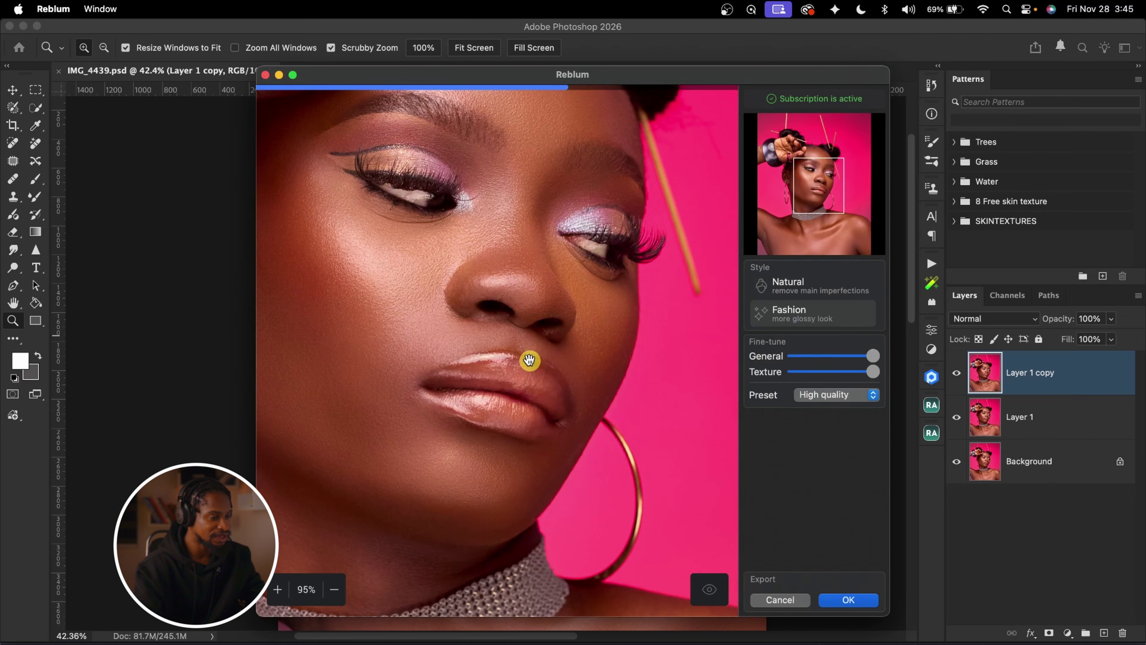
pyautogui.scroll(-3, 524, 359)
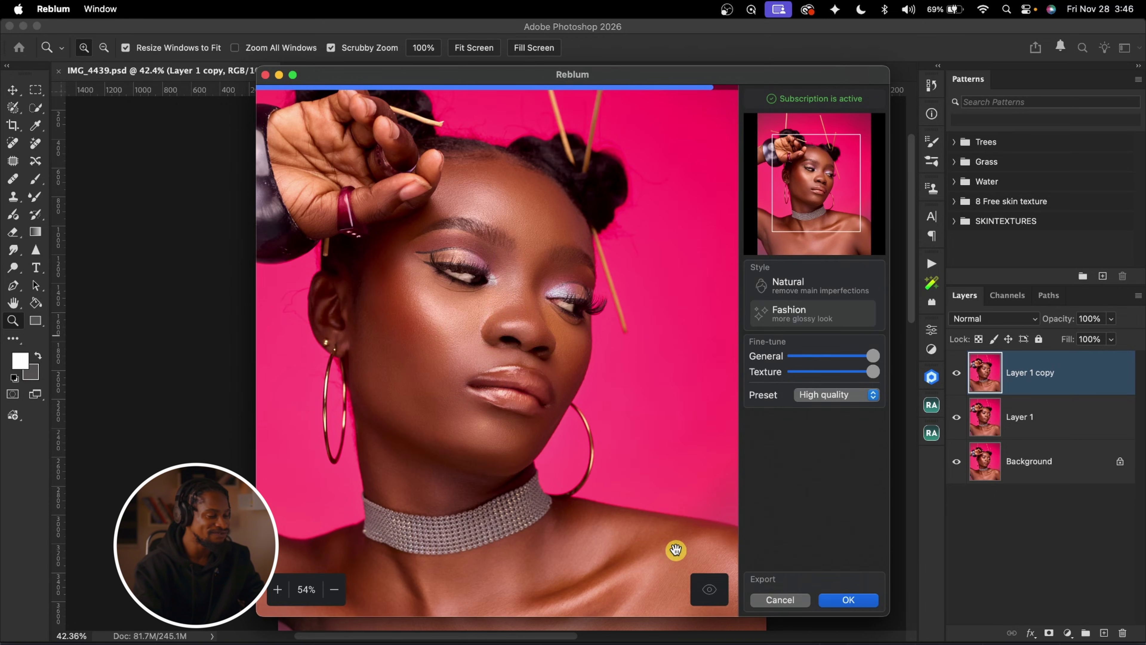
pyautogui.click(713, 589)
# - Apply the Reblum retouch and group Layer 1 copy with Layer 1 as Group 1
pyautogui.click(713, 589)
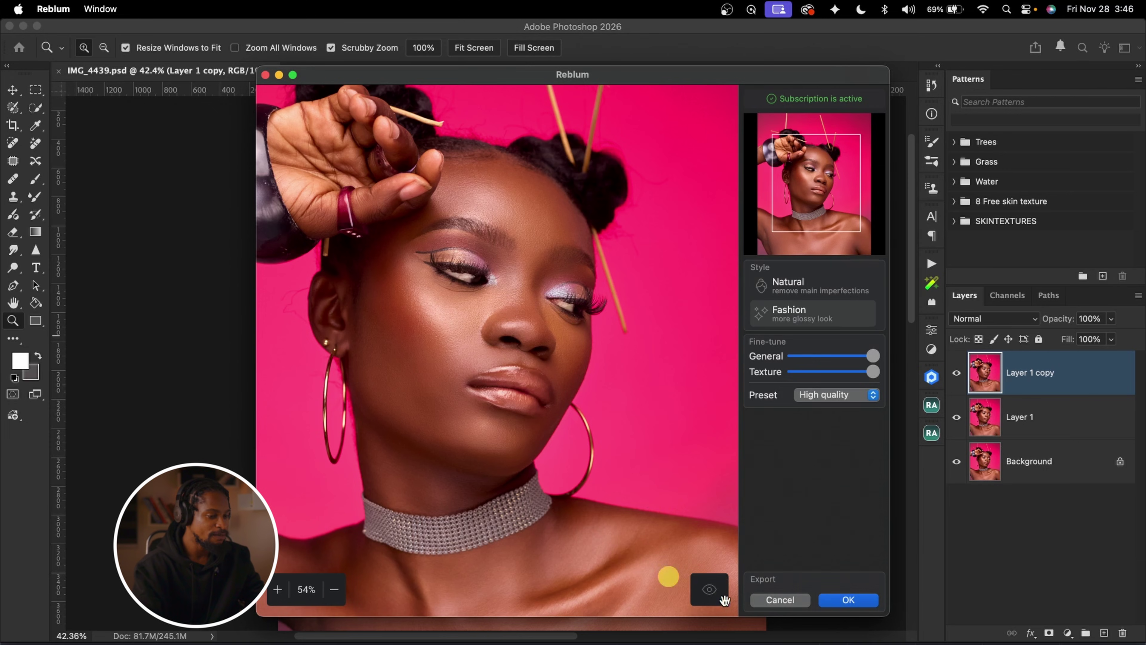
pyautogui.click(848, 600)
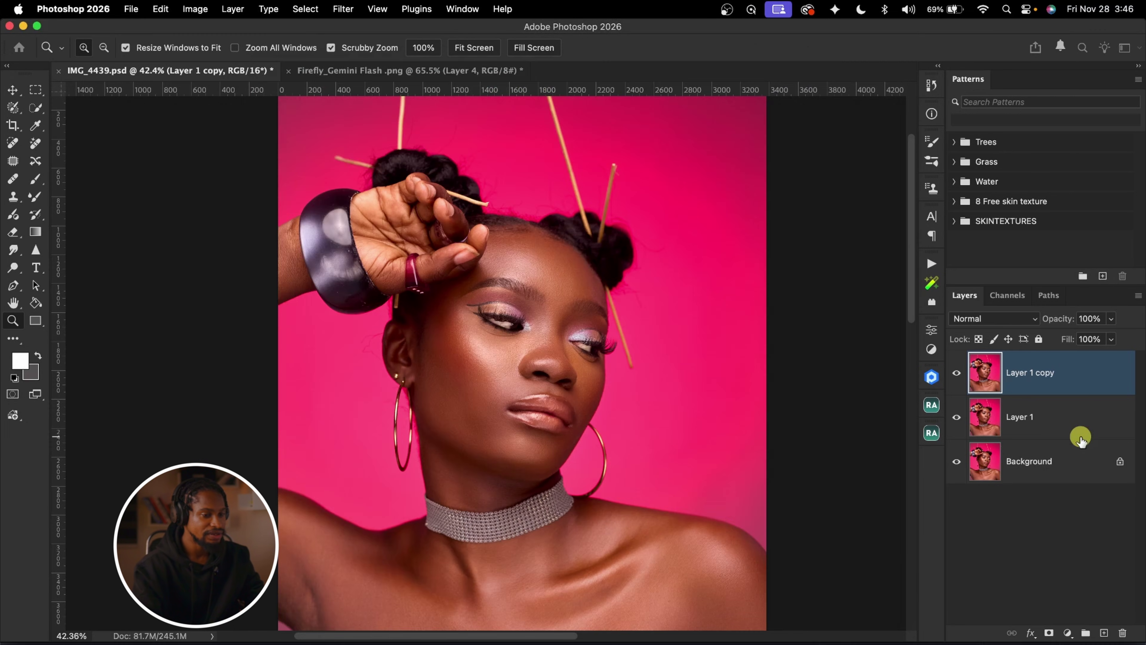
pyautogui.keyDown('shift'); pyautogui.click(1085, 428); pyautogui.keyUp('shift')
pyautogui.press('super+g')
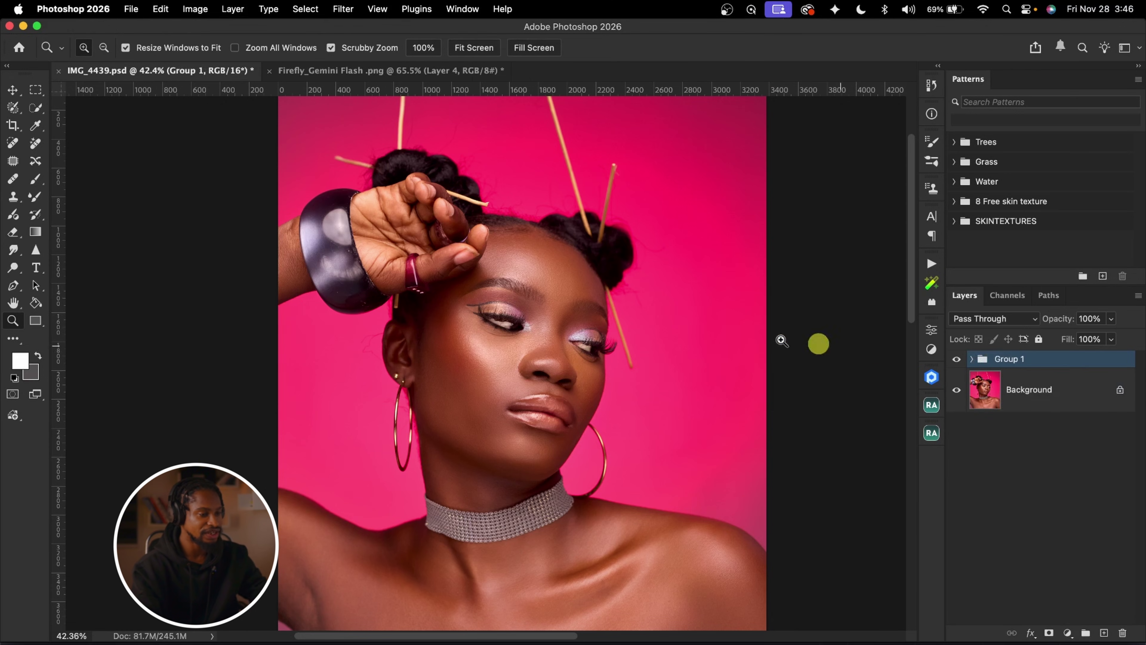
# - Toggle Group 1's visibility to compare the retouched and original portrait
pyautogui.scroll(-3, 552, 383)
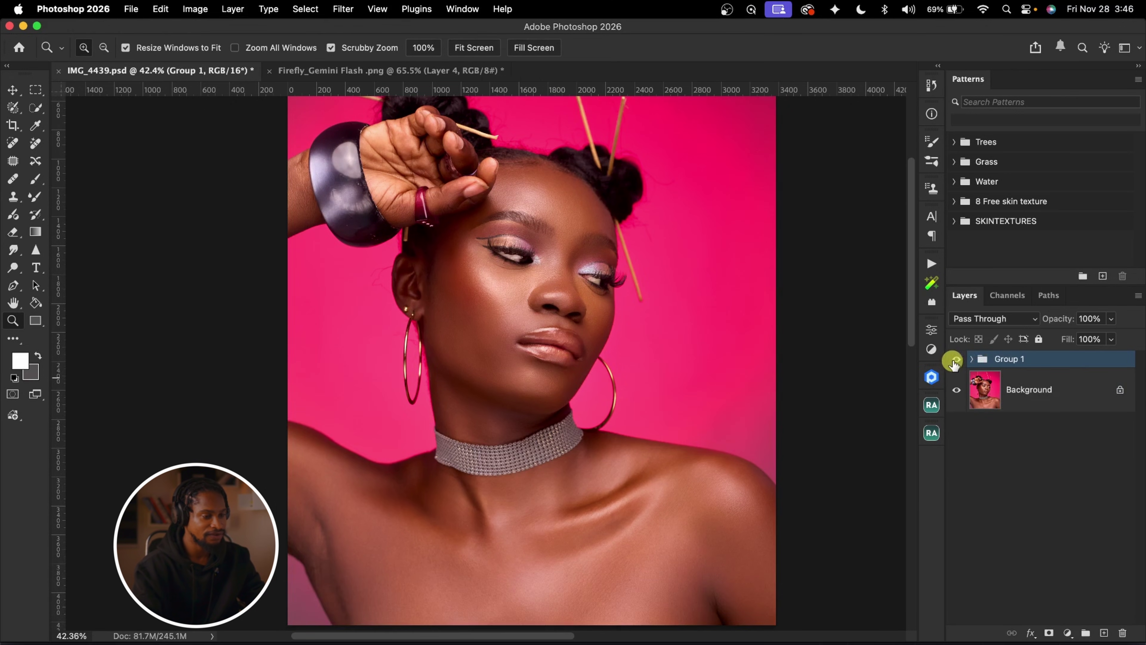
pyautogui.click(957, 360)
pyautogui.click(958, 361)
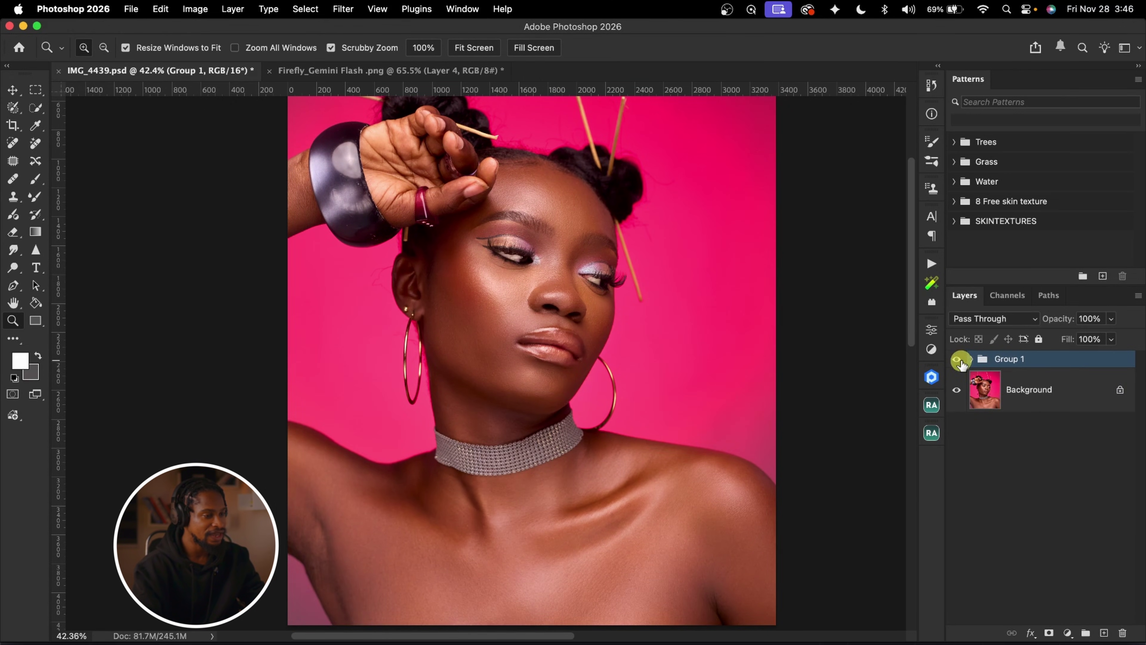
pyautogui.click(958, 361)
pyautogui.click(958, 361)
# - Expand Group 1 and lower Layer 1 copy's opacity to 51%
pyautogui.click(970, 361)
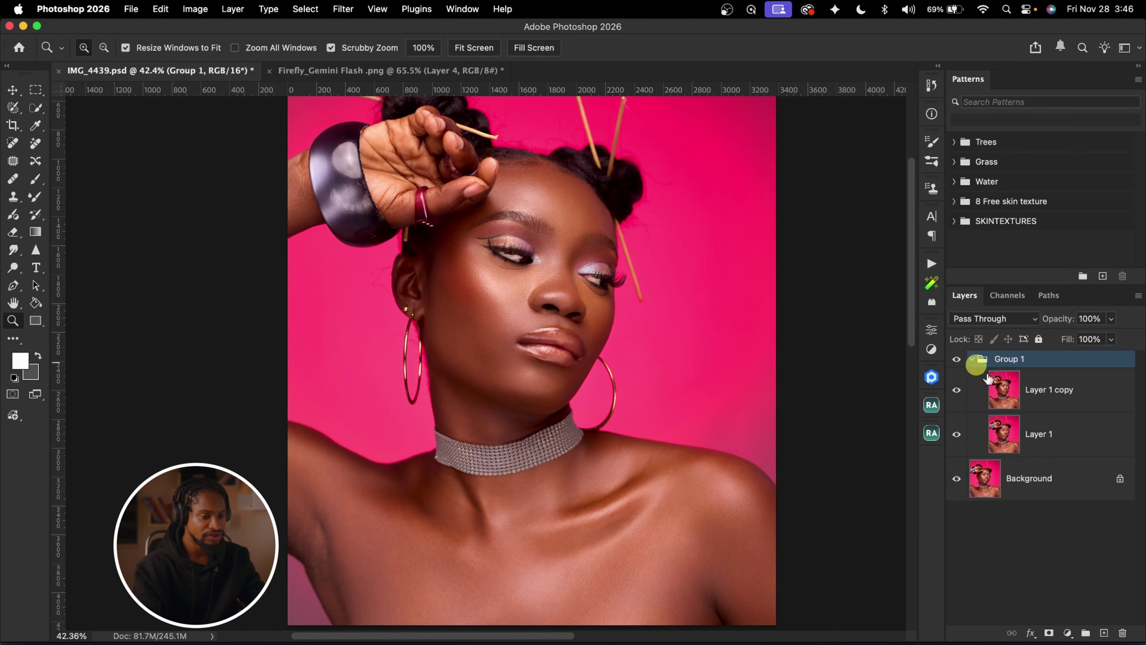
pyautogui.click(1013, 396)
pyautogui.moveTo(1060, 322); pyautogui.dragTo(1019, 354)
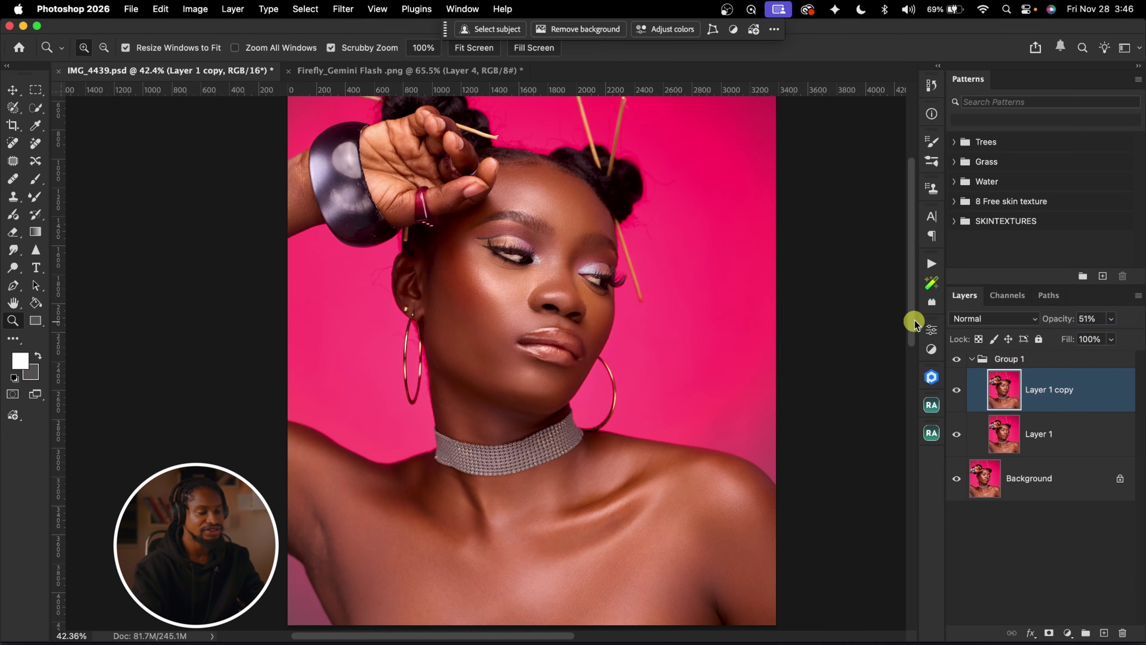
pyautogui.keyDown('alt'); pyautogui.click(684, 311); pyautogui.keyUp('alt')
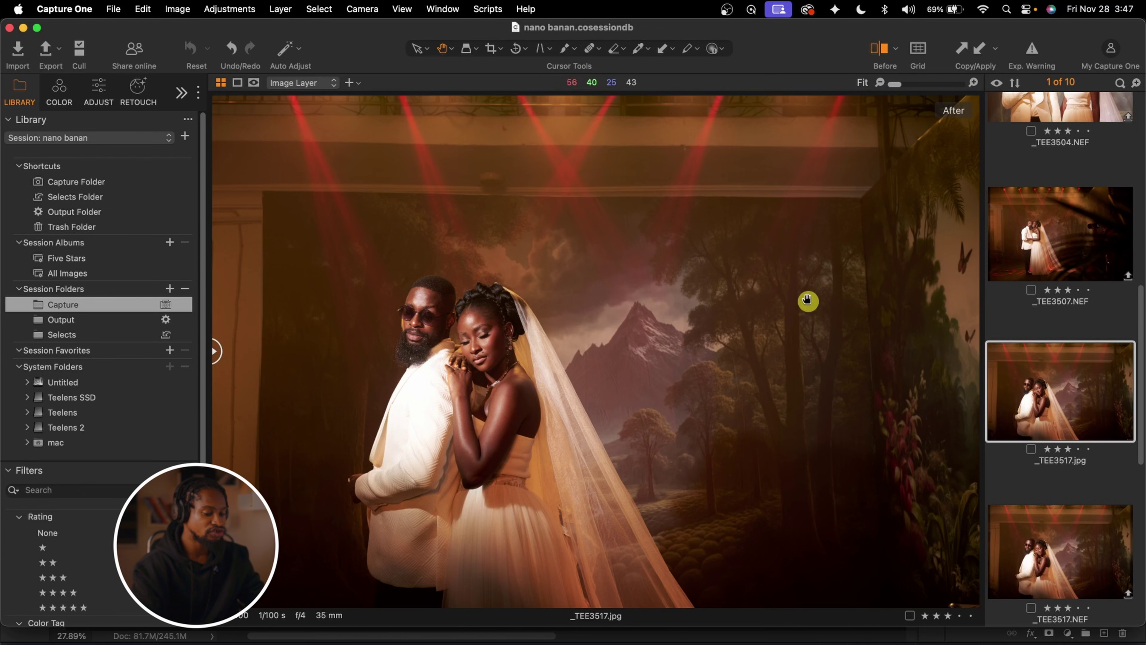
# - Step down through the nano banan session's photos from _TEE3497.NEF
pyautogui.press('Down')
pyautogui.press('Down')
pyautogui.press('Down')
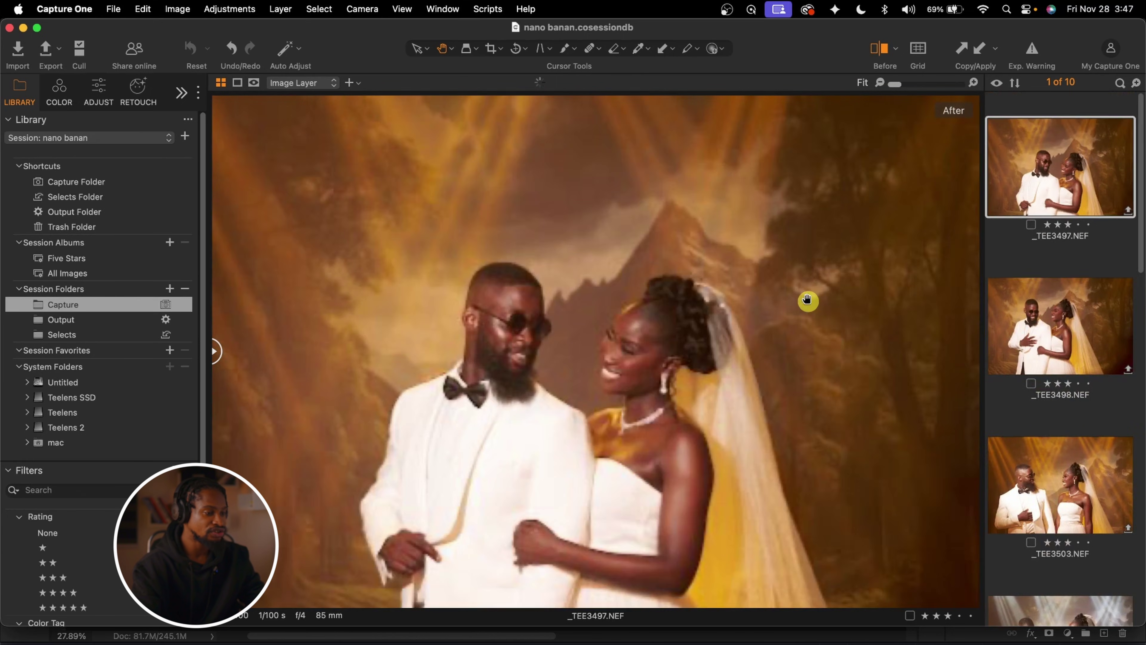
# - Move to the _TEE3517.NEF wedding photo and right-click its thumbnail
pyautogui.press('Up')
pyautogui.press('Up')
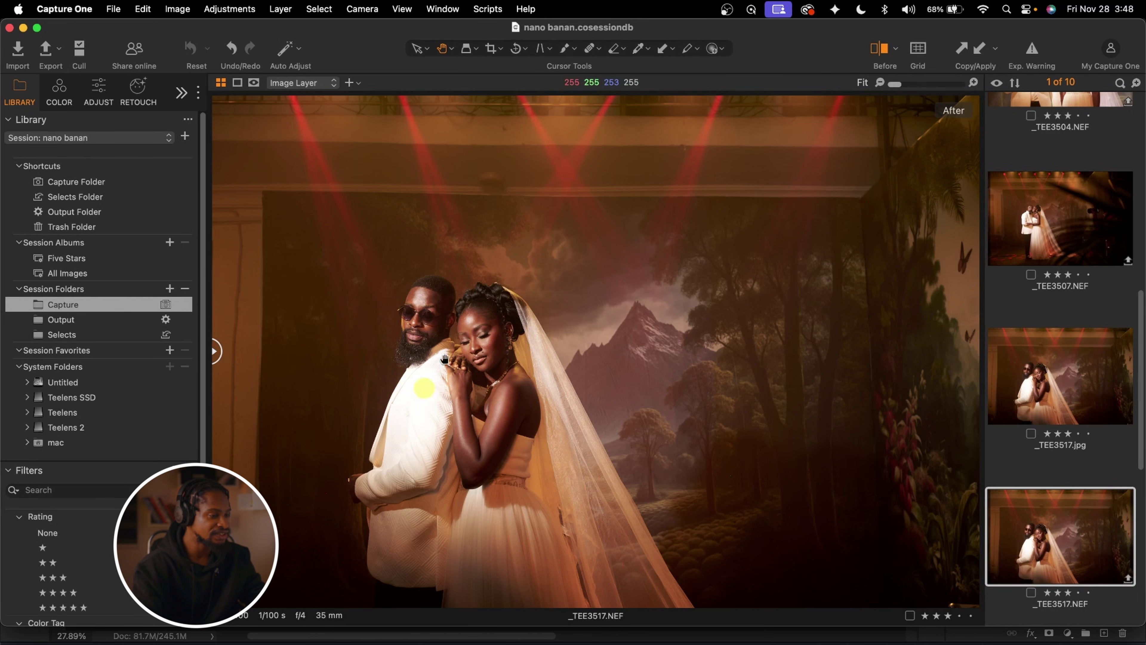
pyautogui.rightClick(1065, 537)
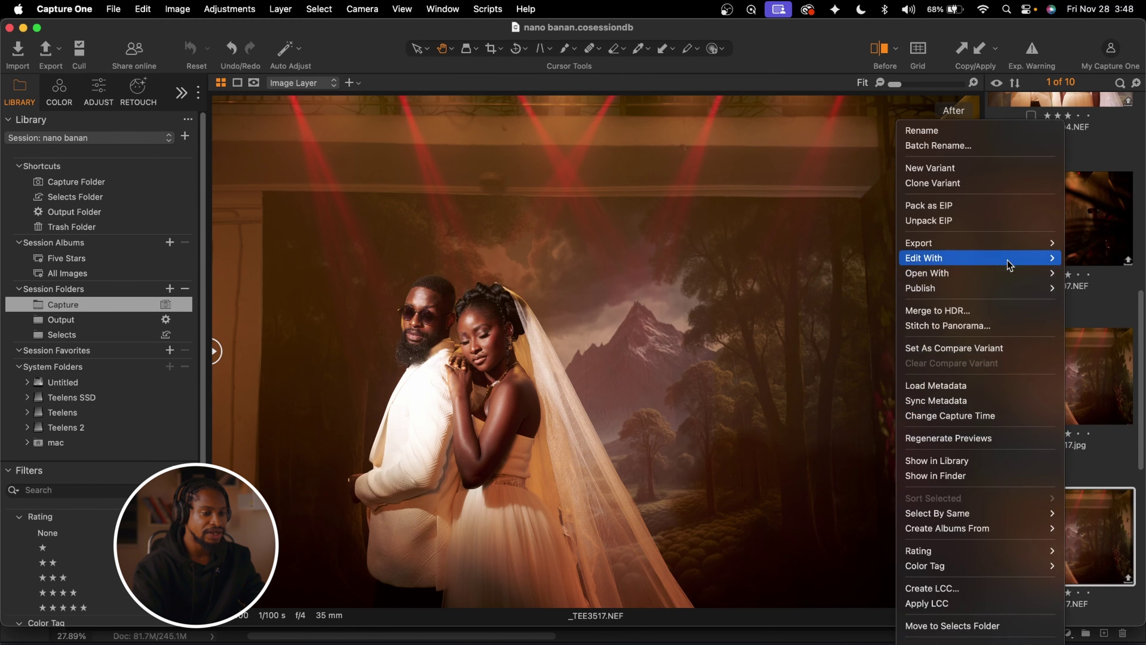
# - Send _TEE3517.NEF to Reblum via Edit With as a JPEG variant
pyautogui.moveTo(967, 264)
pyautogui.click(838, 262)
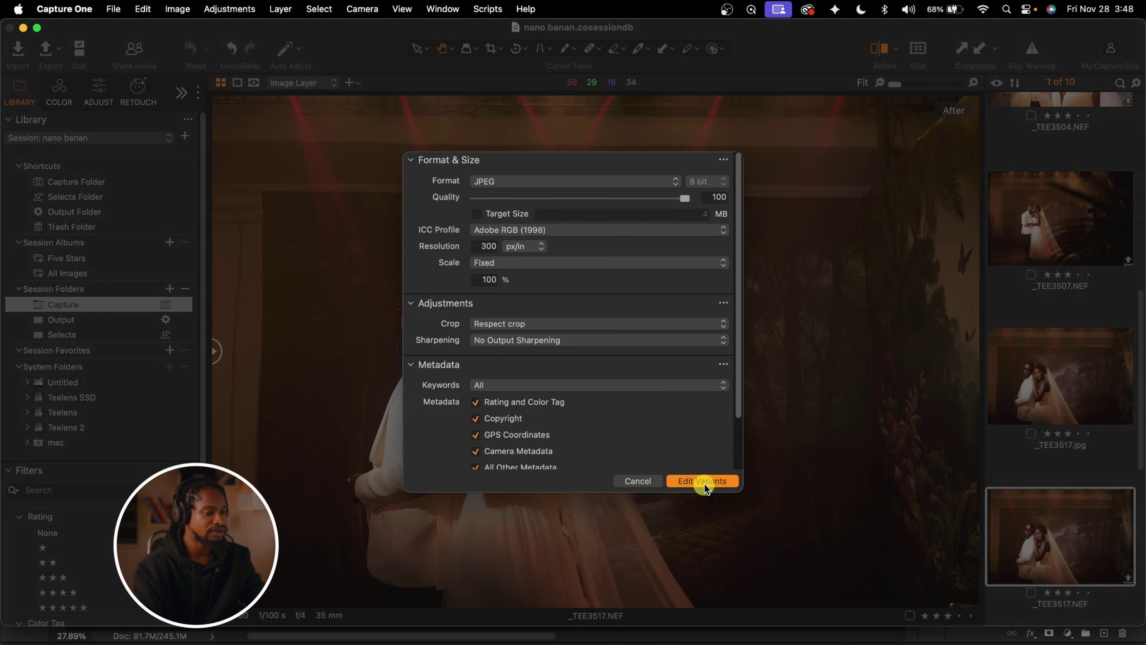
pyautogui.click(704, 481)
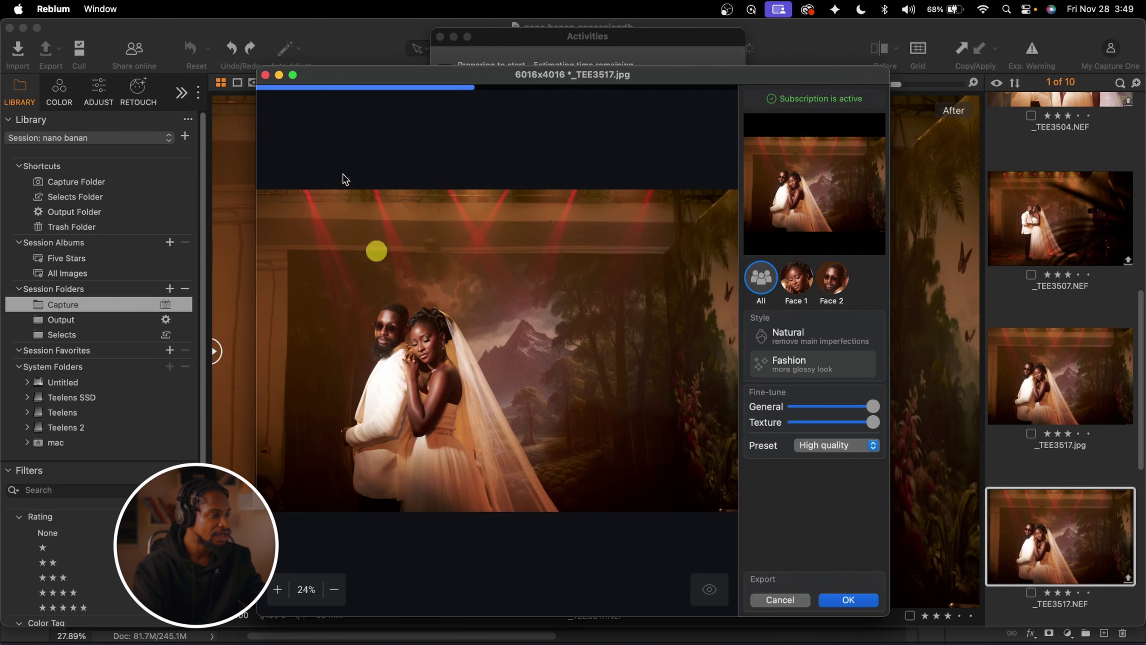
# - Make the Reblum window full screen and zoom in toward the groom's face
pyautogui.click(293, 77)
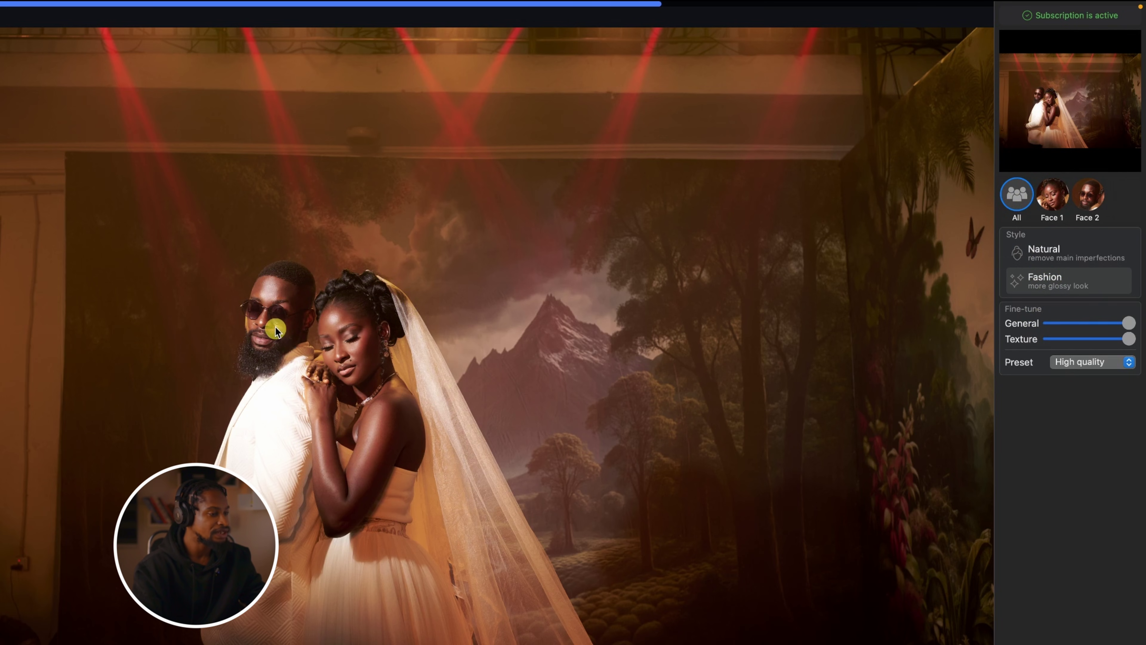
pyautogui.scroll(3, 356, 354)
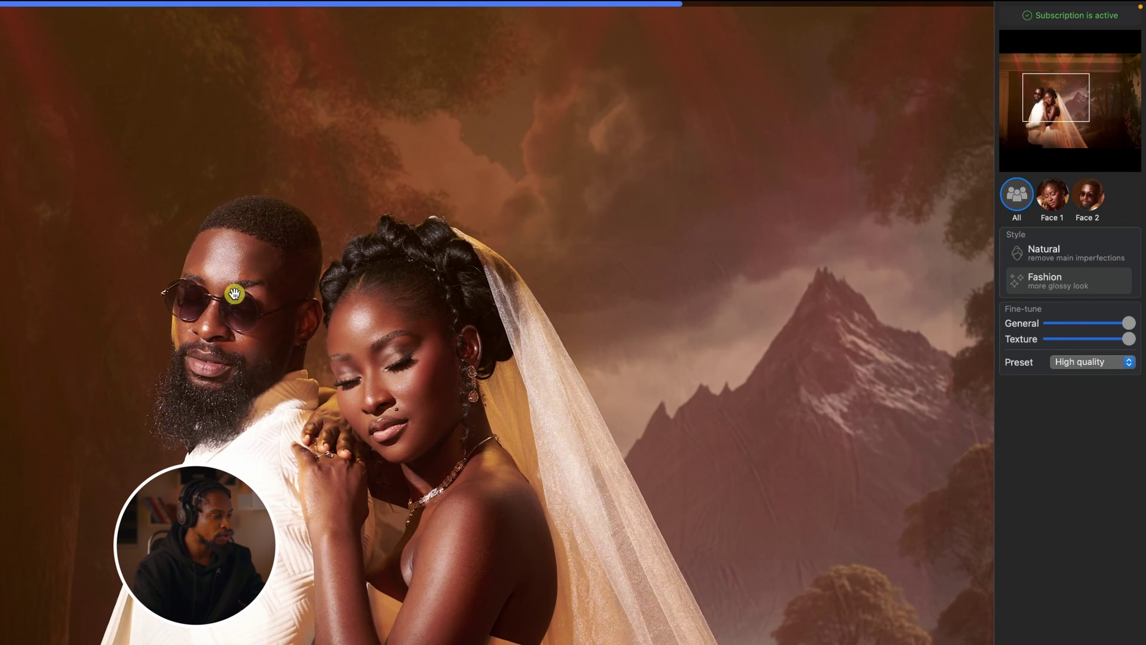
pyautogui.scroll(2, 233, 294)
pyautogui.moveTo(233, 294); pyautogui.dragTo(403, 312)
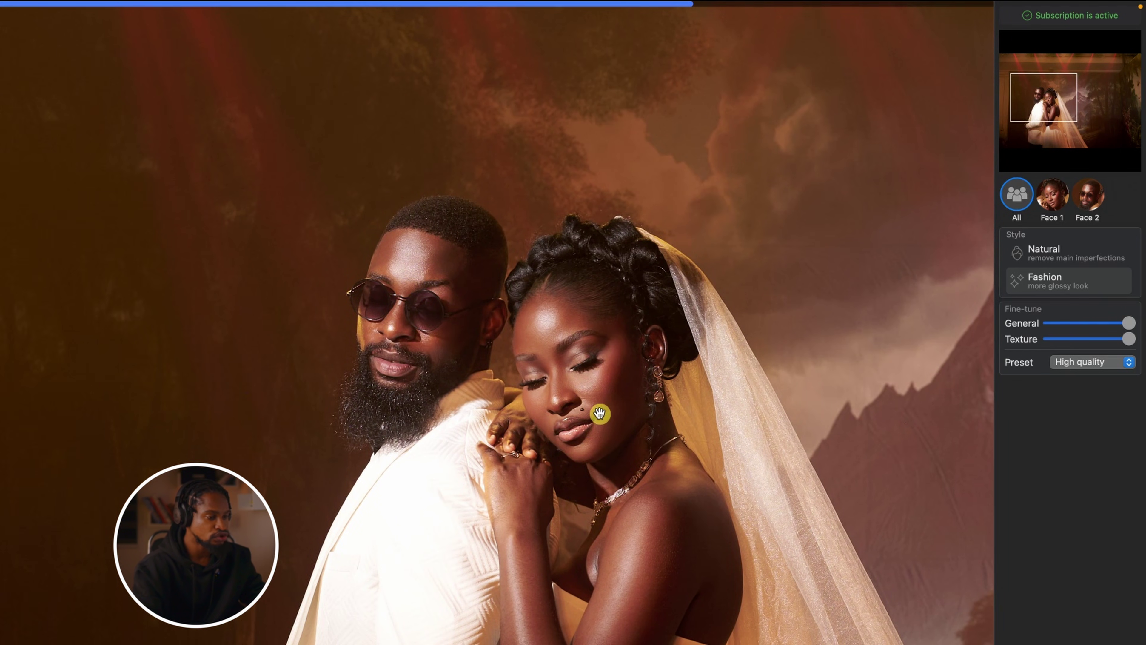
# - Select Face 2, the groom, and set its retouch style to Natural
pyautogui.moveTo(1080, 195)
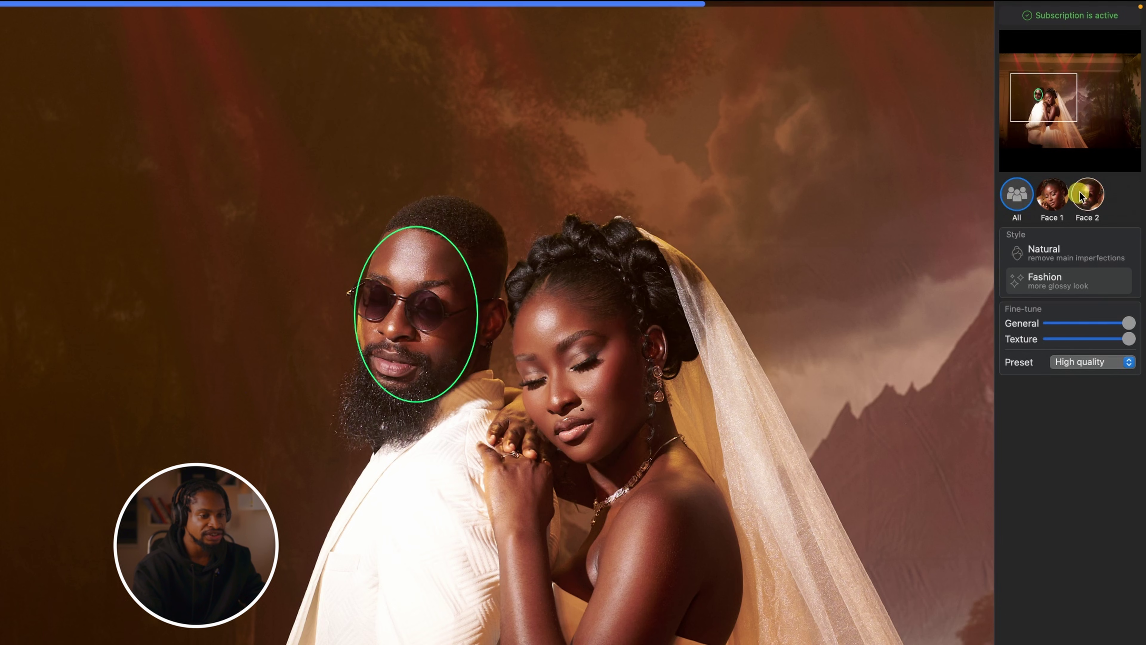
pyautogui.click(1090, 198)
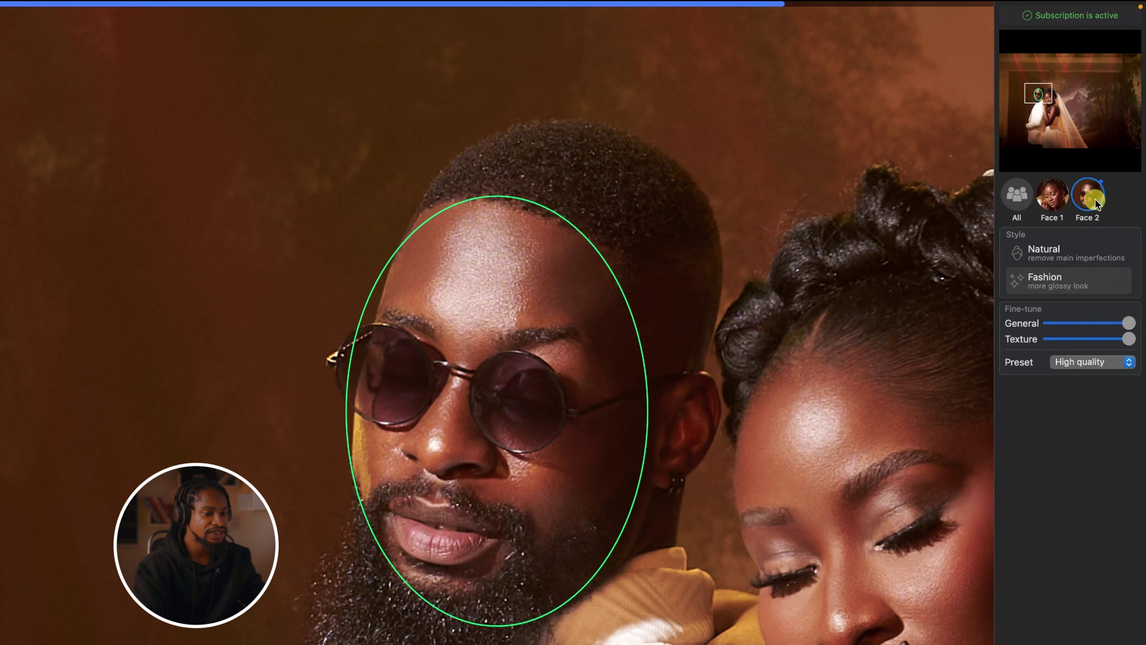
pyautogui.click(1083, 255)
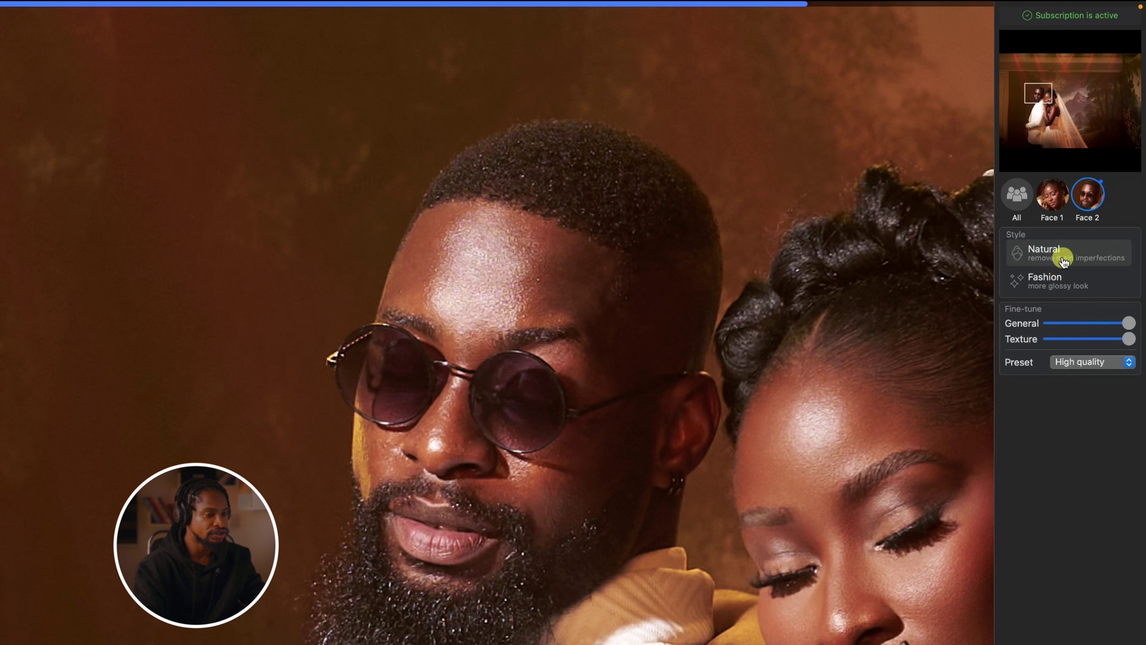
pyautogui.click(1080, 285)
pyautogui.scroll(-3, 580, 293)
pyautogui.scroll(-4, 614, 305)
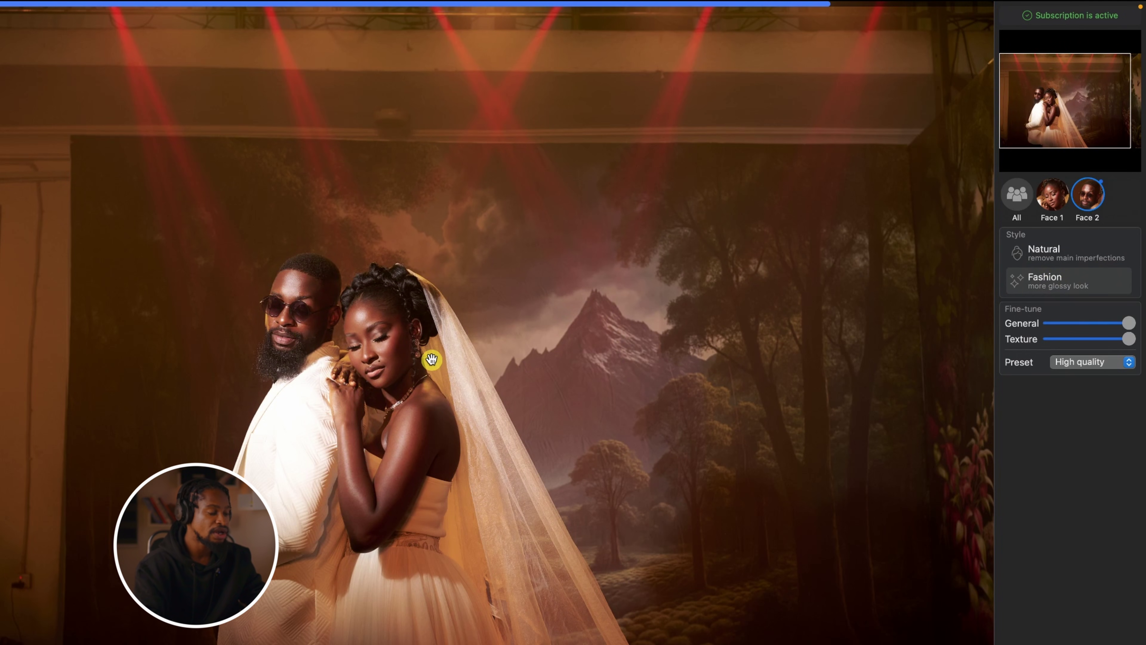
pyautogui.scroll(5, 415, 336)
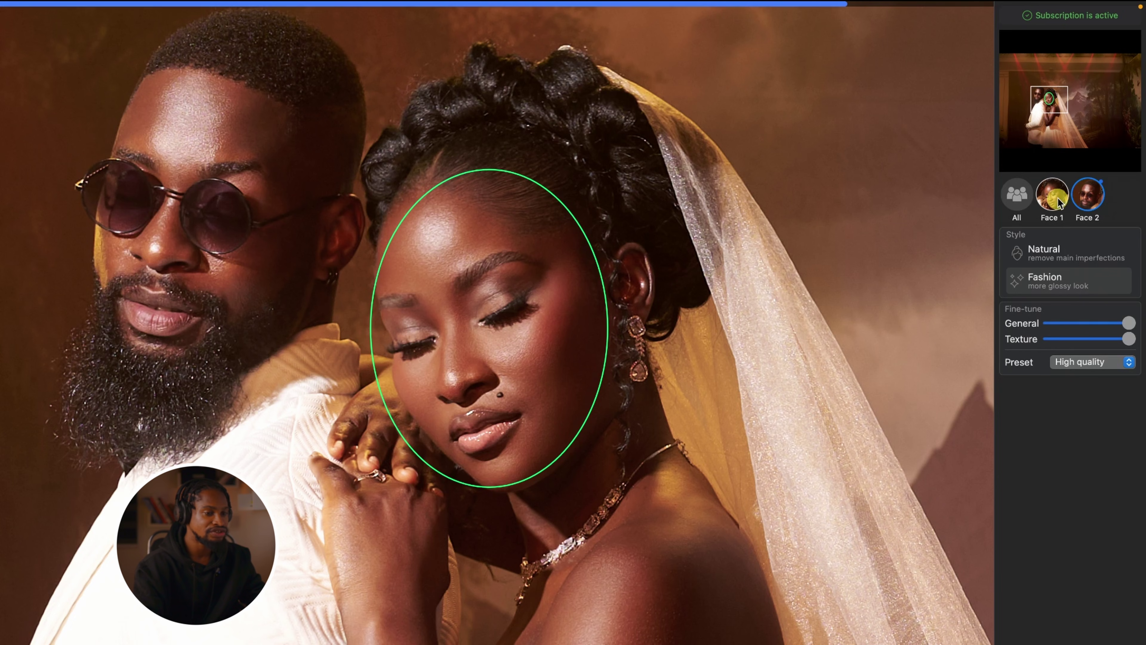
# - Select the bride's face (Face 1) and raise both General and Texture strength to maximum
pyautogui.click(1052, 197)
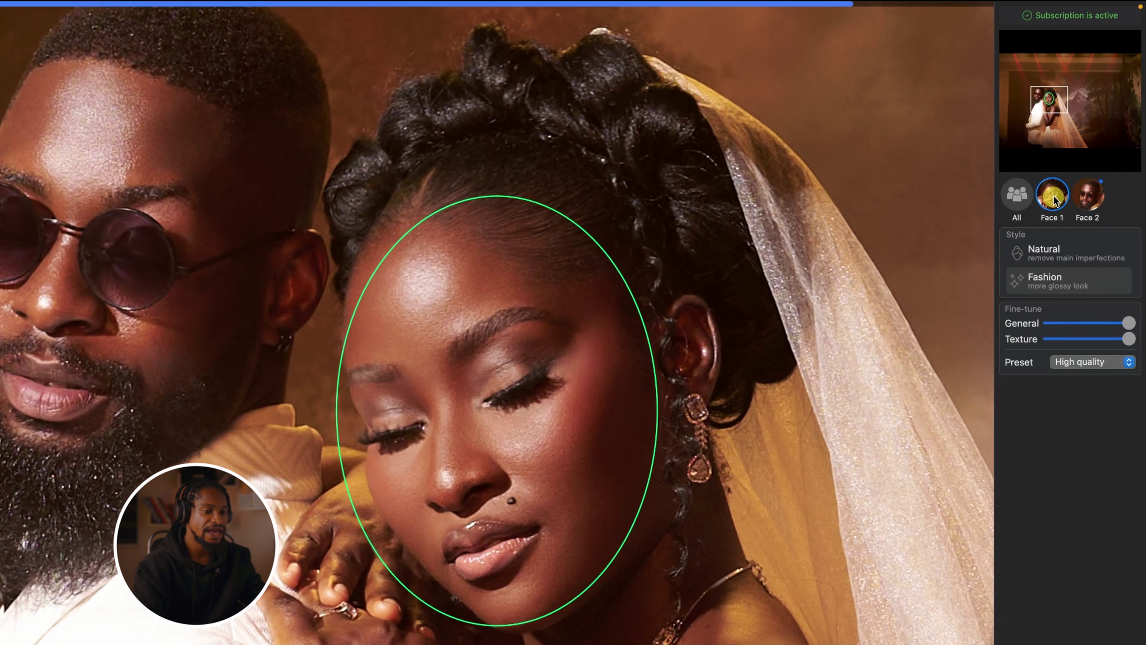
pyautogui.moveTo(1123, 339); pyautogui.dragTo(975, 340)
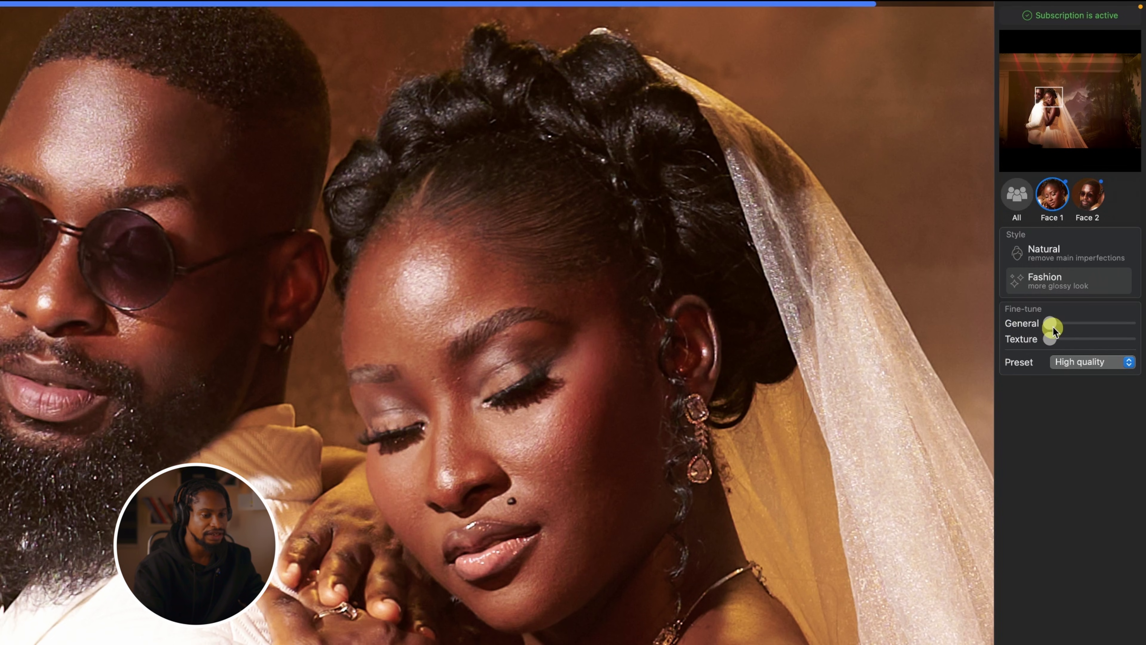
pyautogui.moveTo(1122, 326); pyautogui.dragTo(1130, 324)
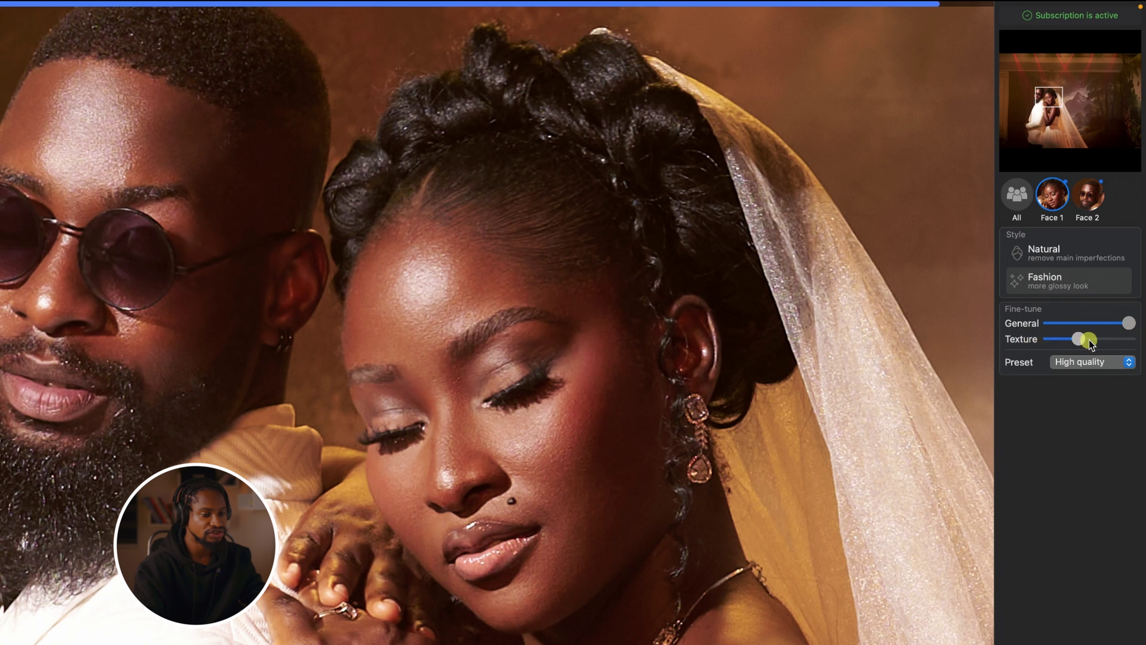
pyautogui.moveTo(1088, 339); pyautogui.dragTo(1143, 342)
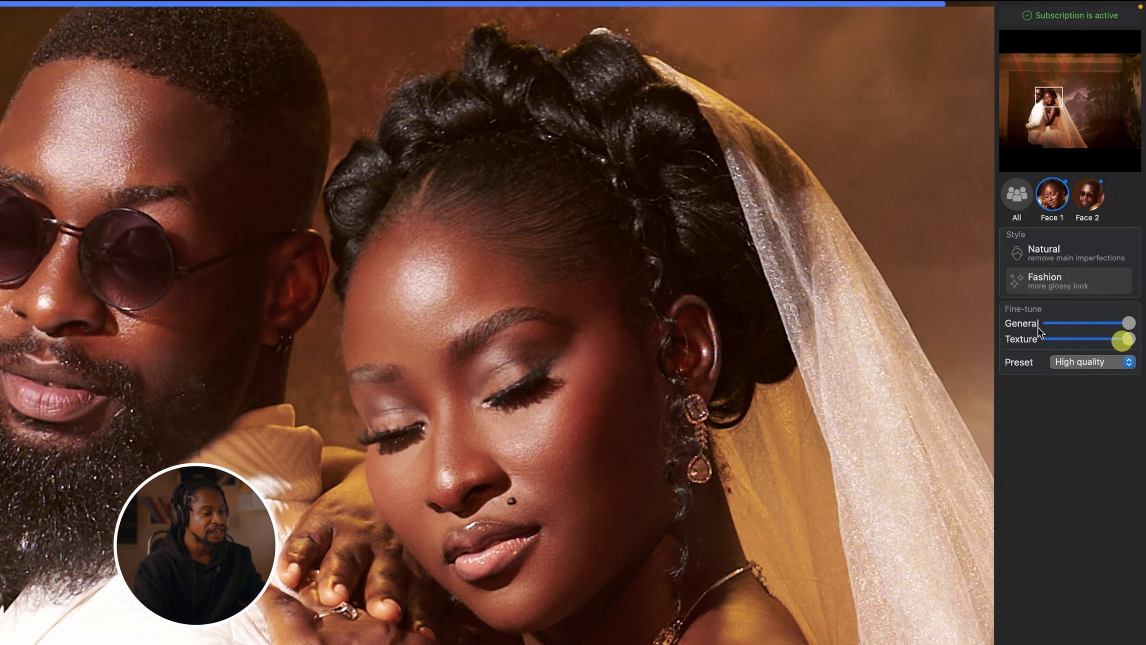
pyautogui.scroll(-5, 601, 440)
pyautogui.moveTo(600, 441); pyautogui.dragTo(600, 416)
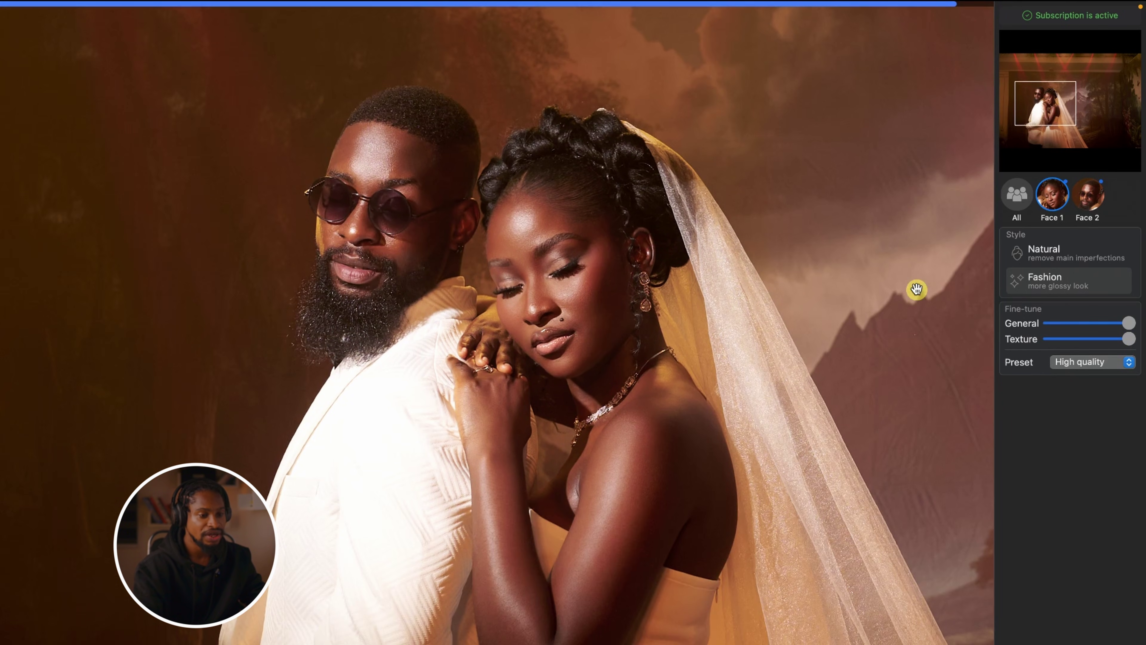
pyautogui.click(1087, 363)
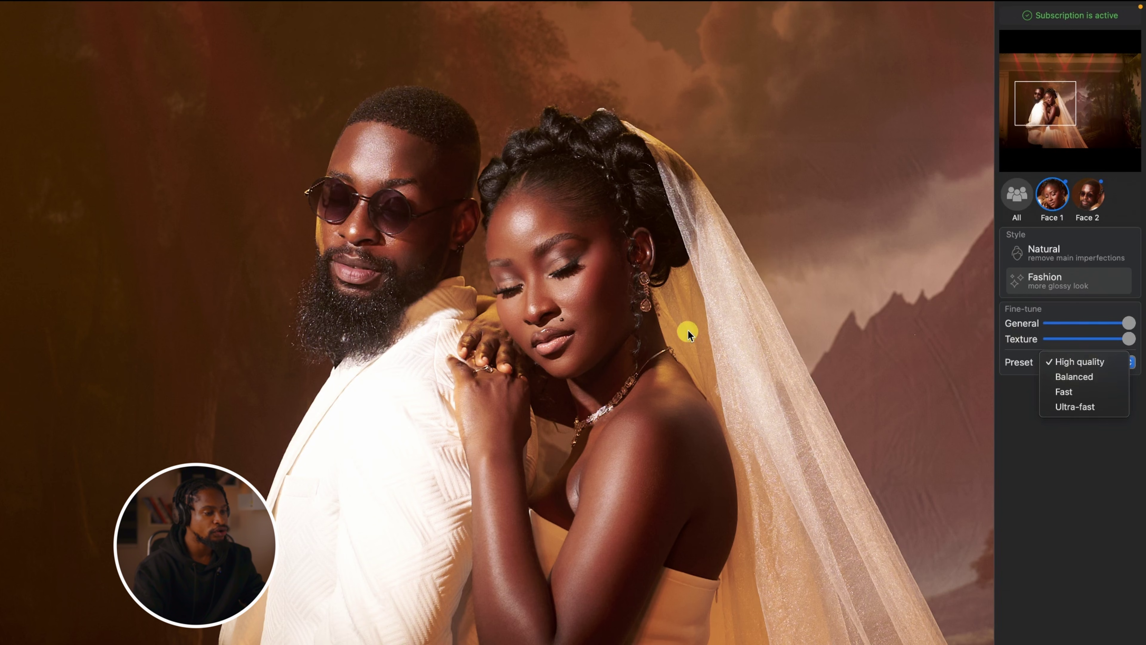
# - Set the processing preset to Ultra-fast and apply retouching to all faces
pyautogui.click(928, 388)
pyautogui.click(1080, 364)
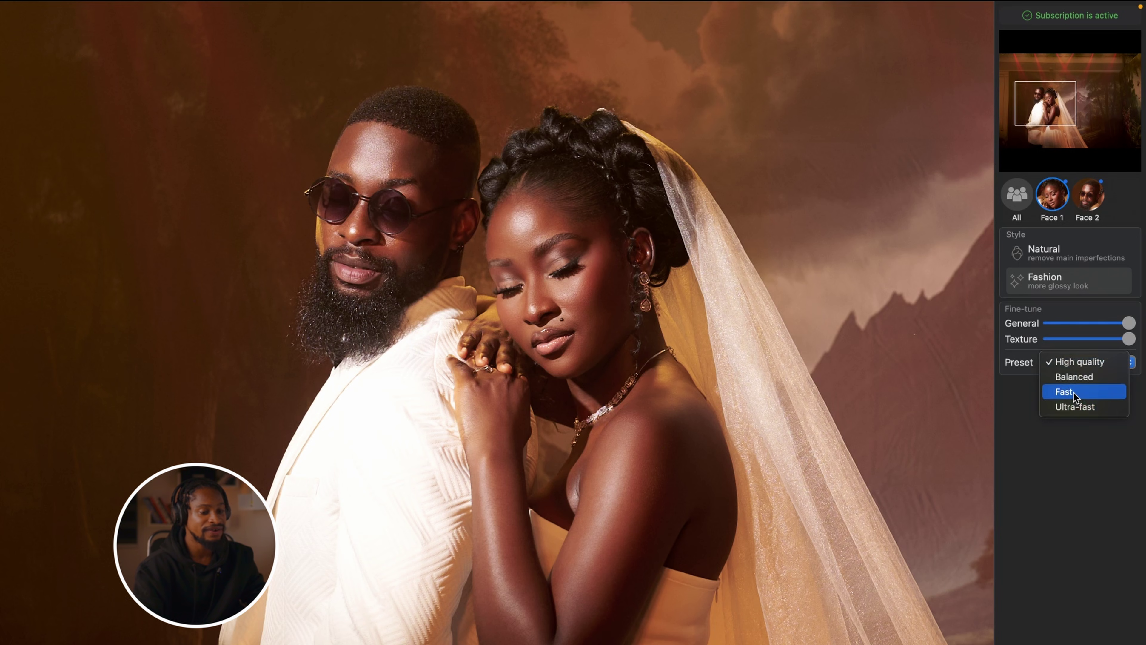
pyautogui.click(747, 324)
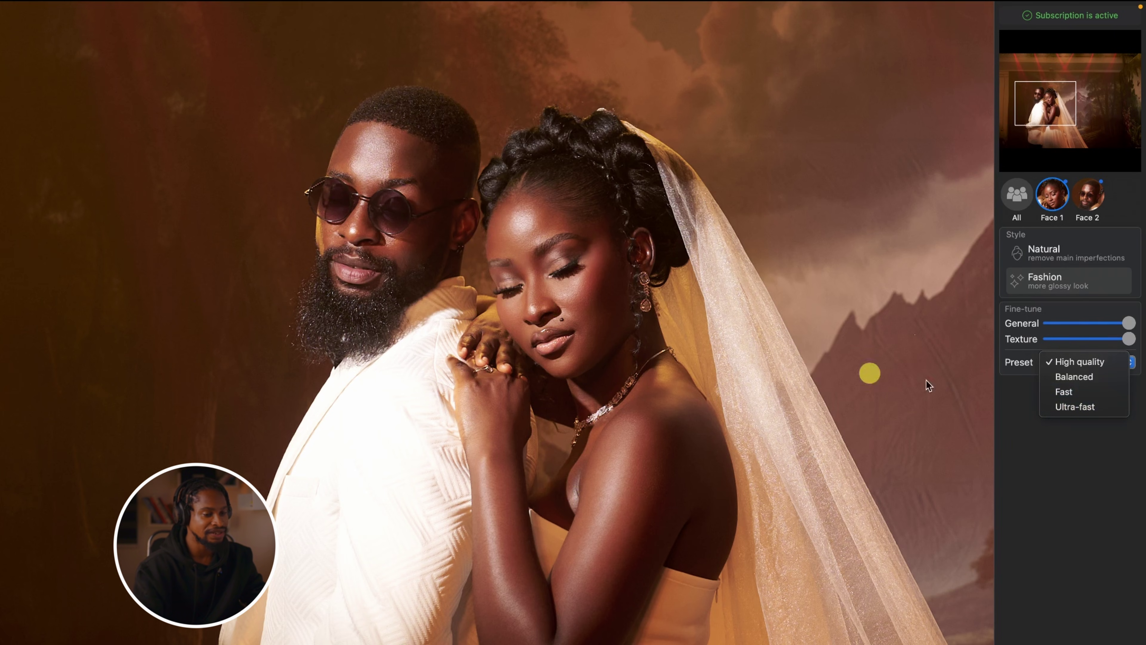
pyautogui.click(1094, 407)
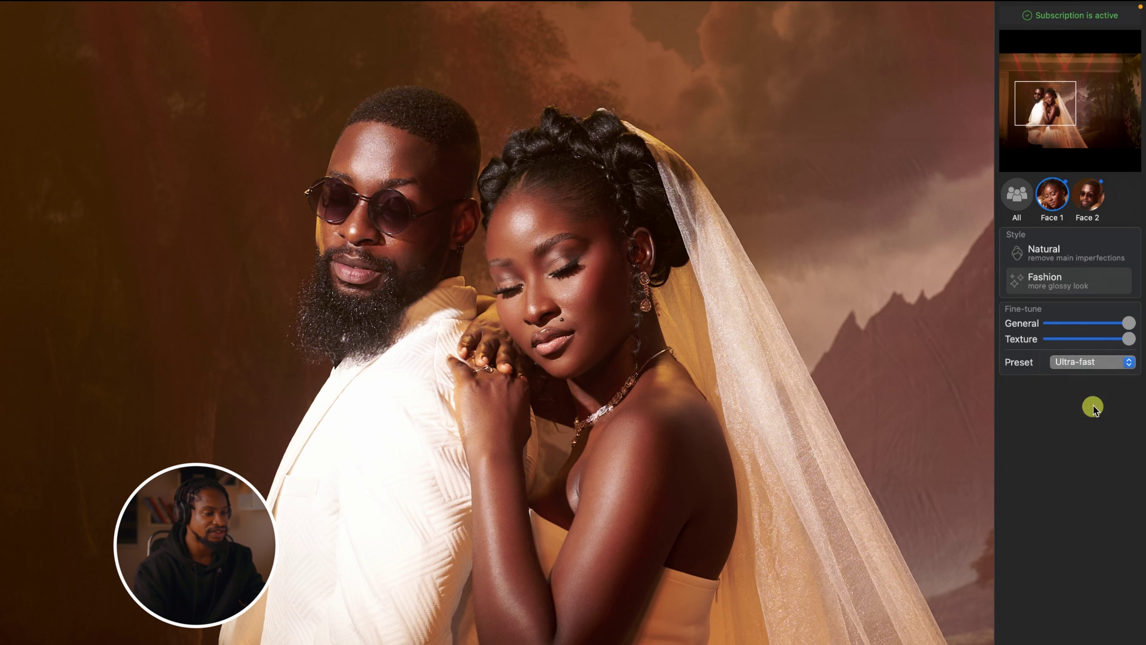
pyautogui.click(406, 229)
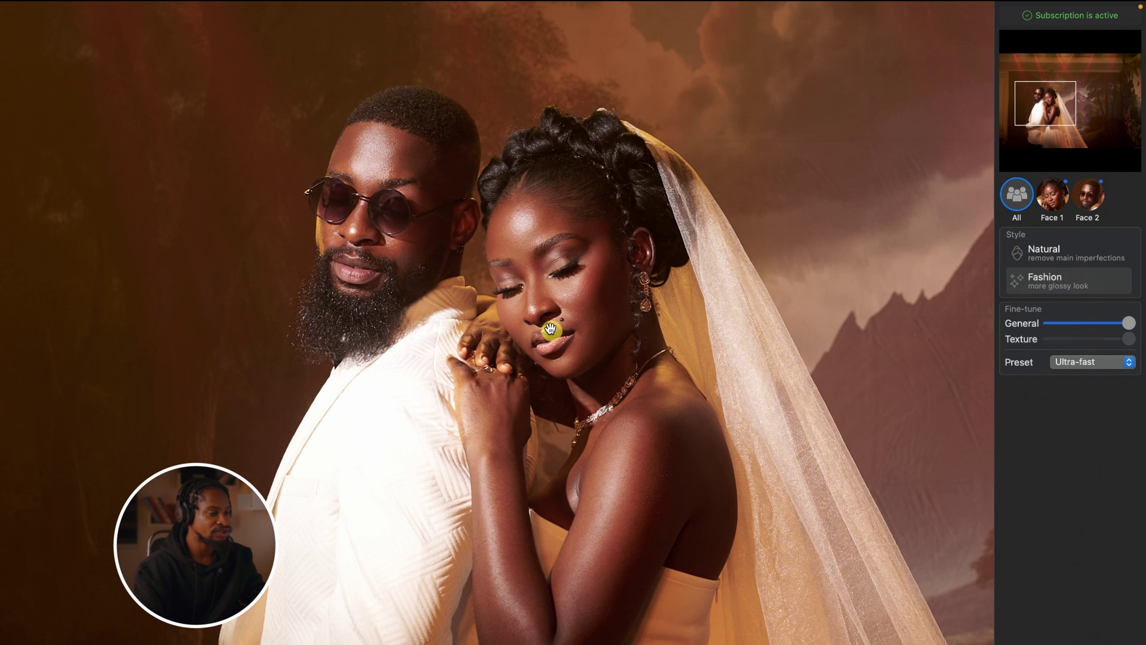
# - Zoom in on the bride's cheek and set the processing preset back to High quality
pyautogui.click(1091, 368)
pyautogui.click(1088, 473)
pyautogui.click(417, 163)
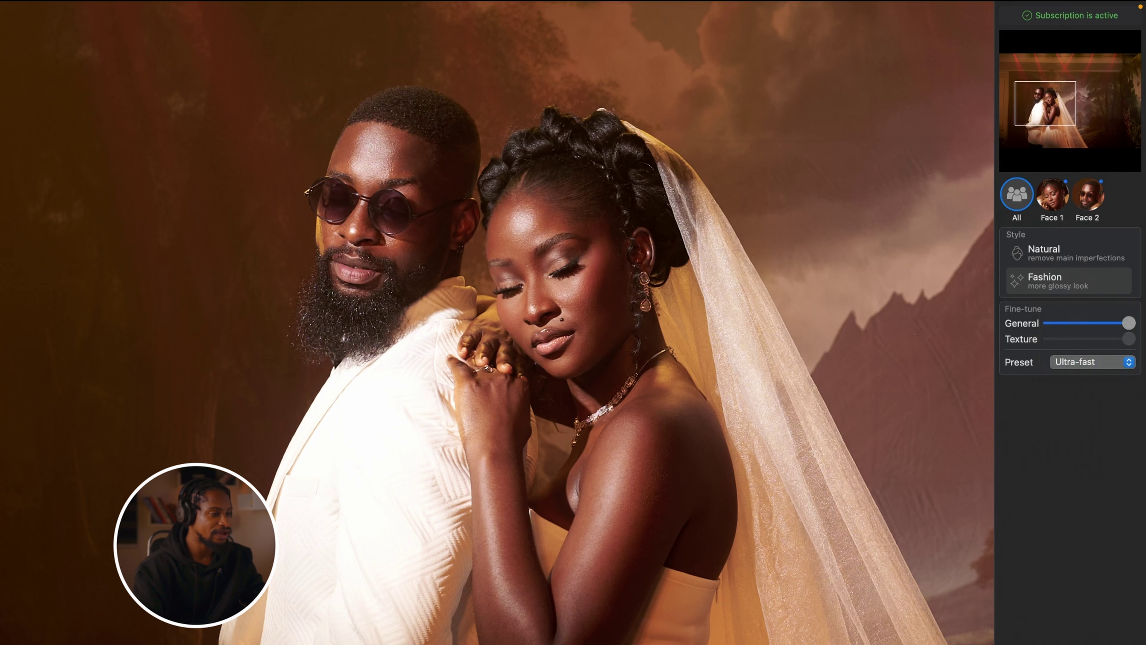
pyautogui.click(567, 310)
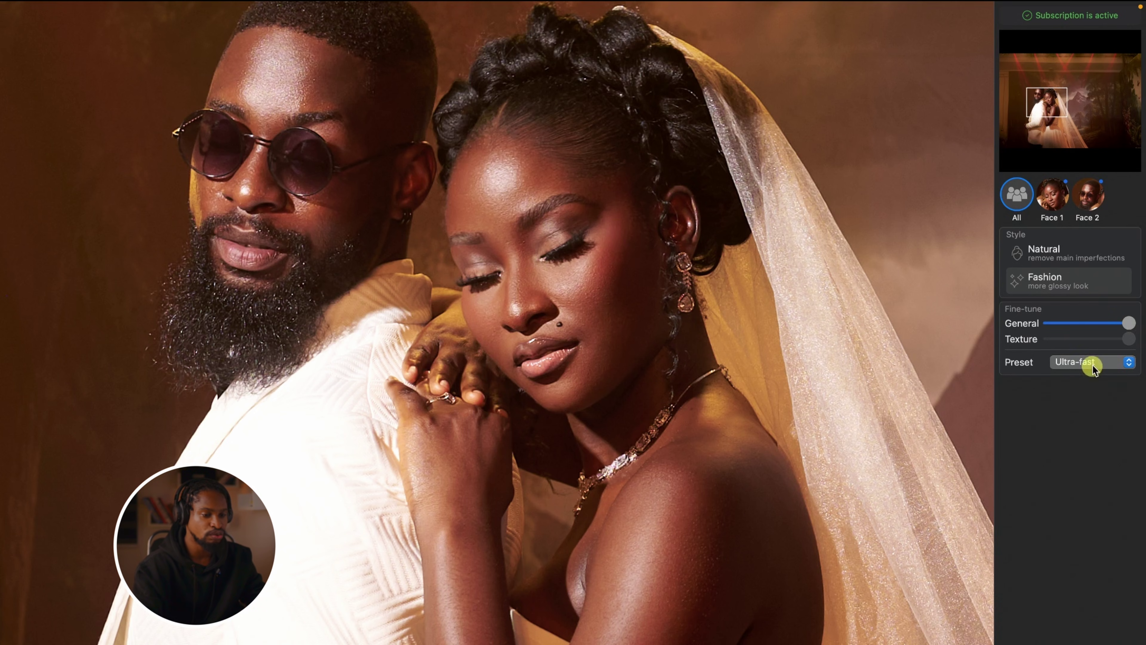
pyautogui.click(1092, 322)
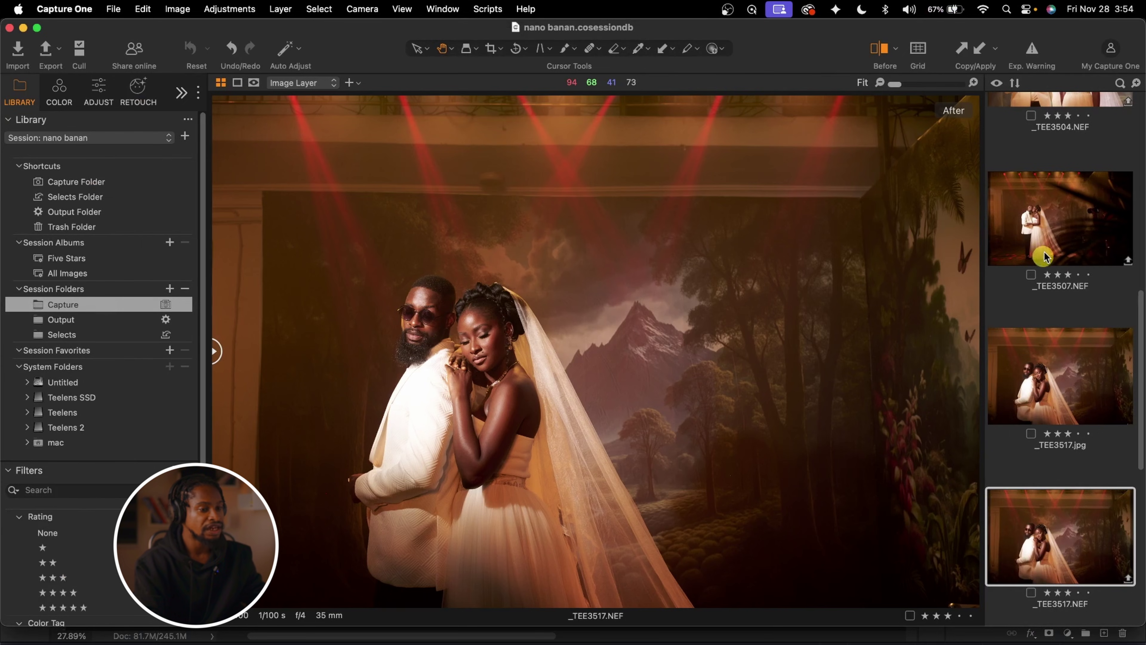
pyautogui.scroll(10, 1044, 254)
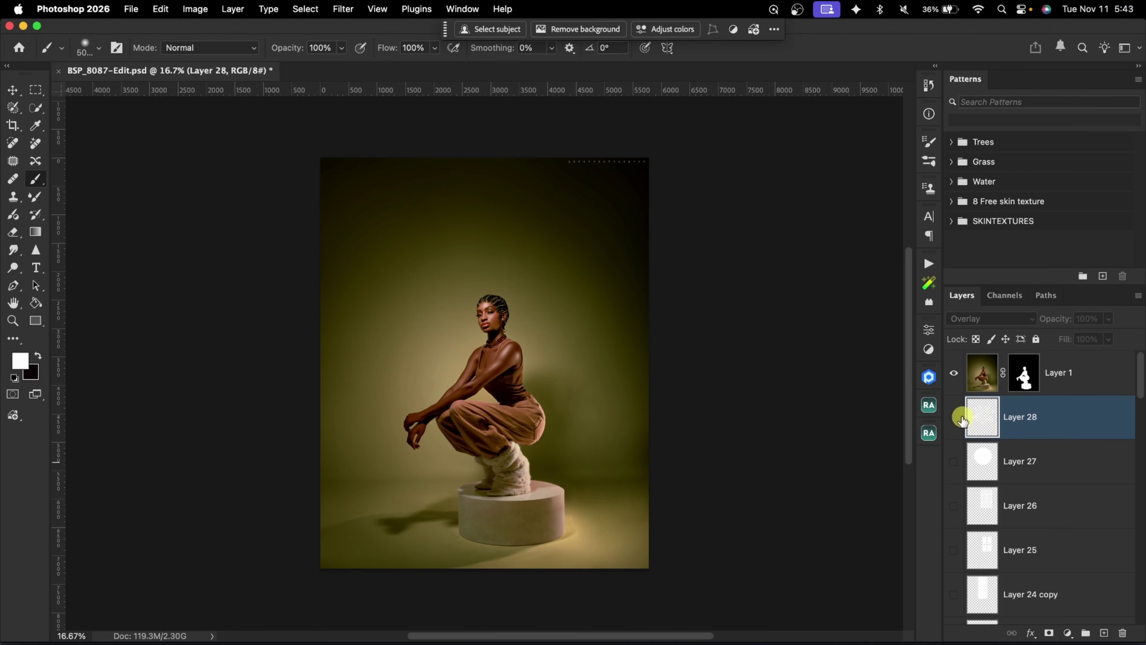
# - Toggle the leaf-shadow, window-light shadow and other overlay layers to preview each light effect
pyautogui.click(953, 417)
pyautogui.click(953, 416)
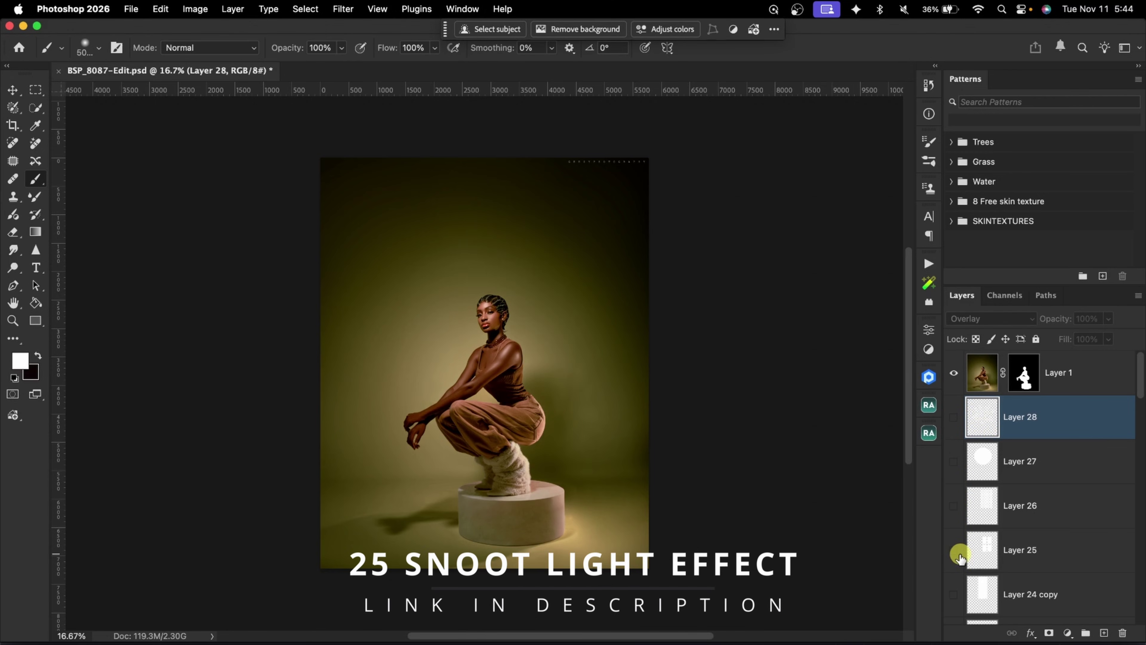
pyautogui.scroll(-10, 959, 558)
pyautogui.click(953, 437)
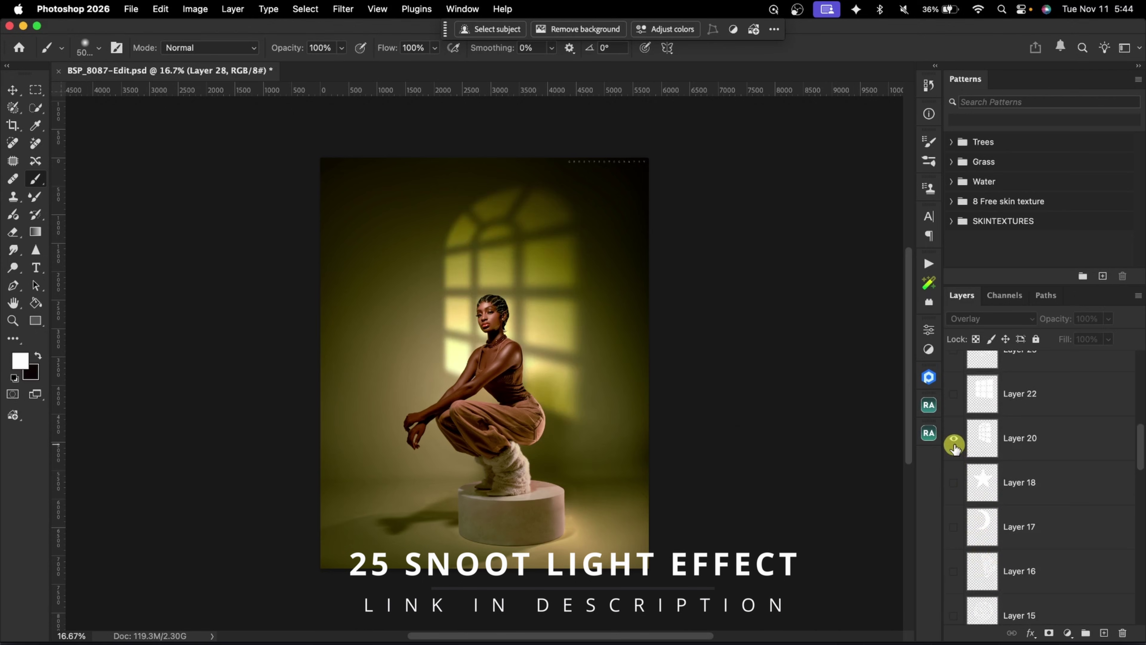
pyautogui.click(953, 386)
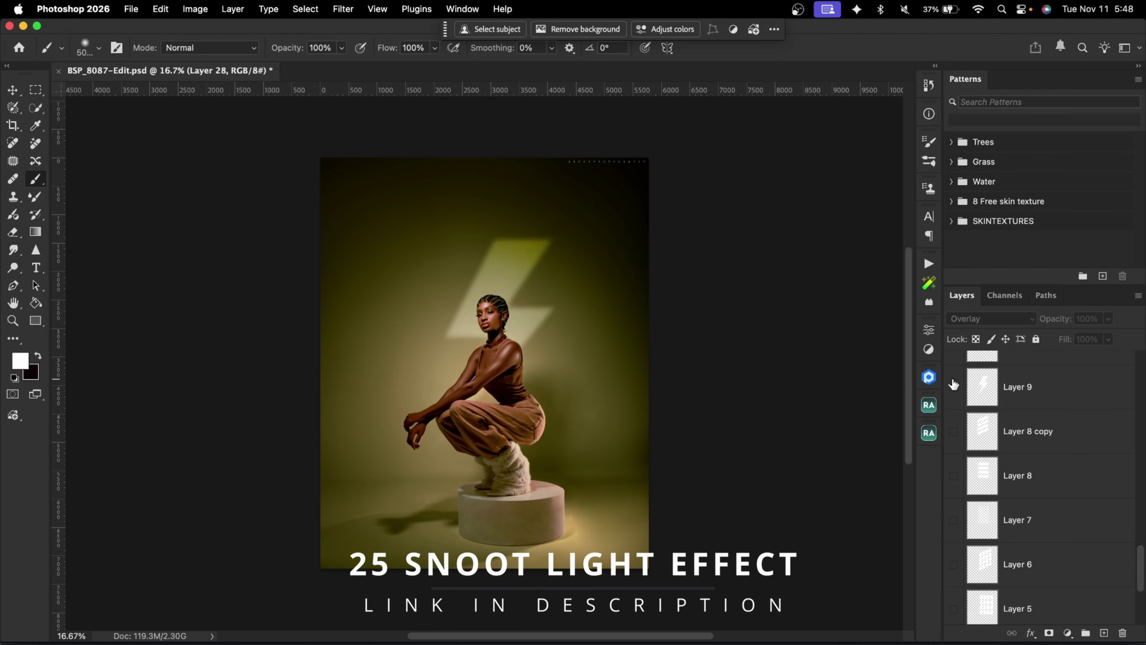
pyautogui.scroll(5, 953, 384)
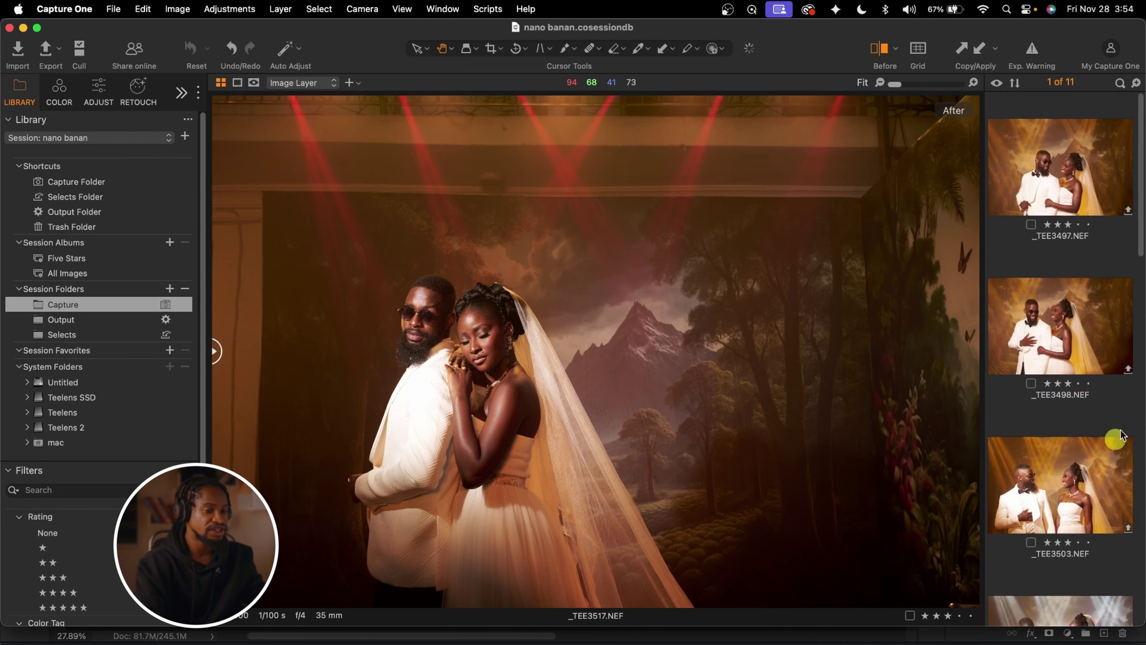
# - Select all 11 wedding images in the Capture One session
pyautogui.click(1082, 465)
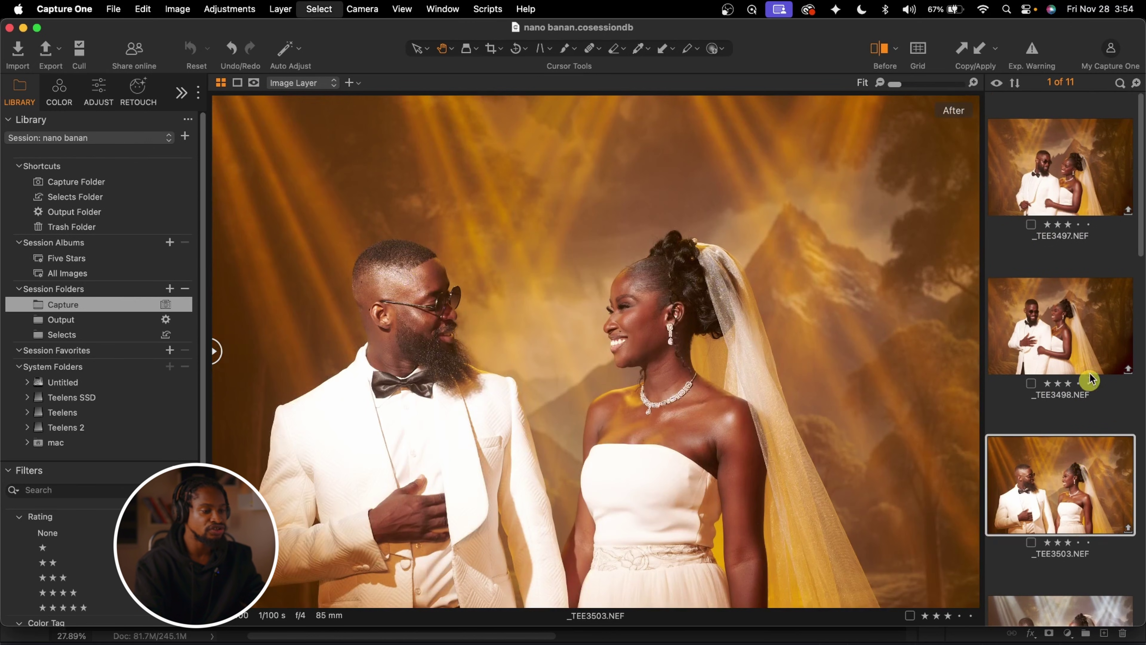
pyautogui.press('super+a')
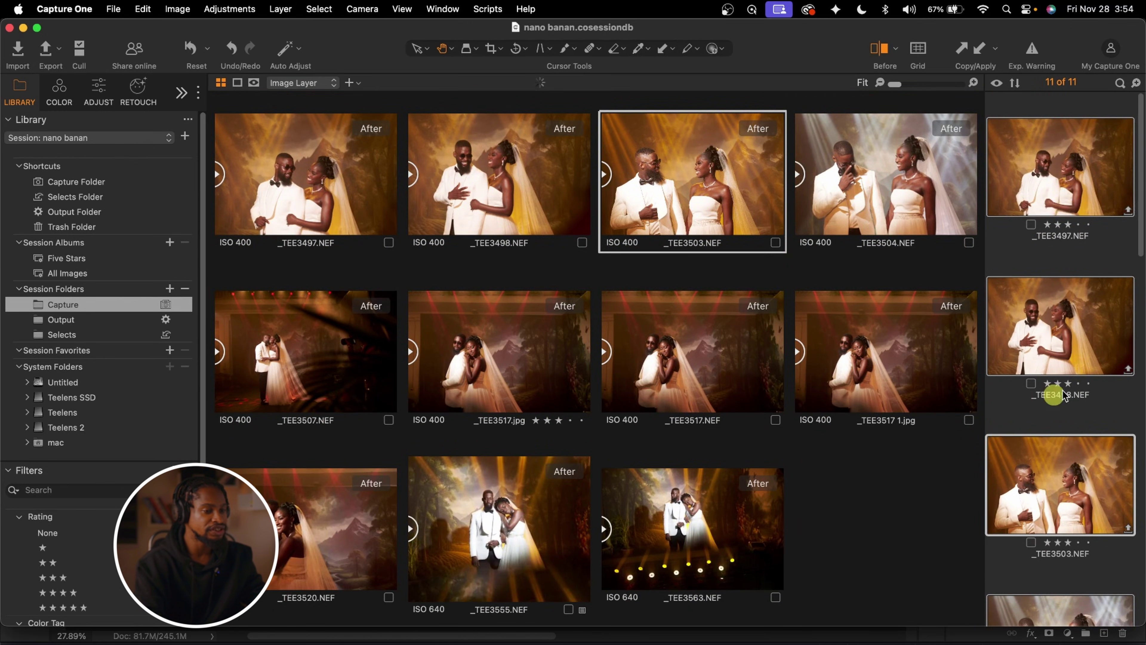
pyautogui.scroll(-3, 1097, 389)
pyautogui.scroll(4, 1098, 389)
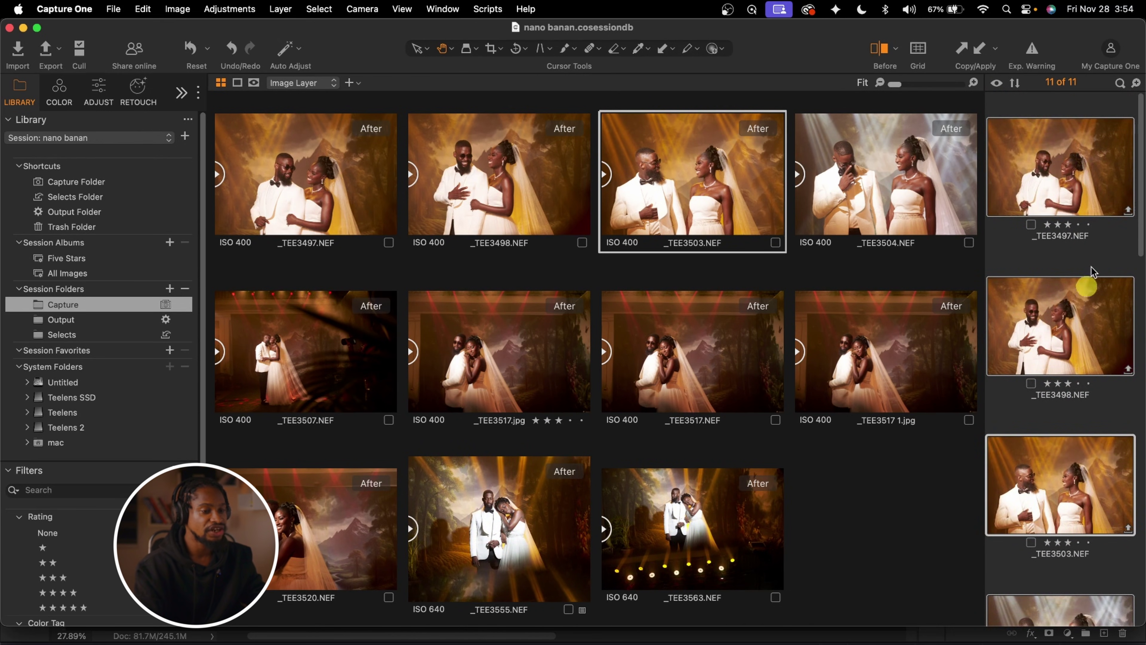
# - Send the selection, led by _TEE3497, to Reblum as JPEG quality 100 edit variants
pyautogui.click(1091, 183)
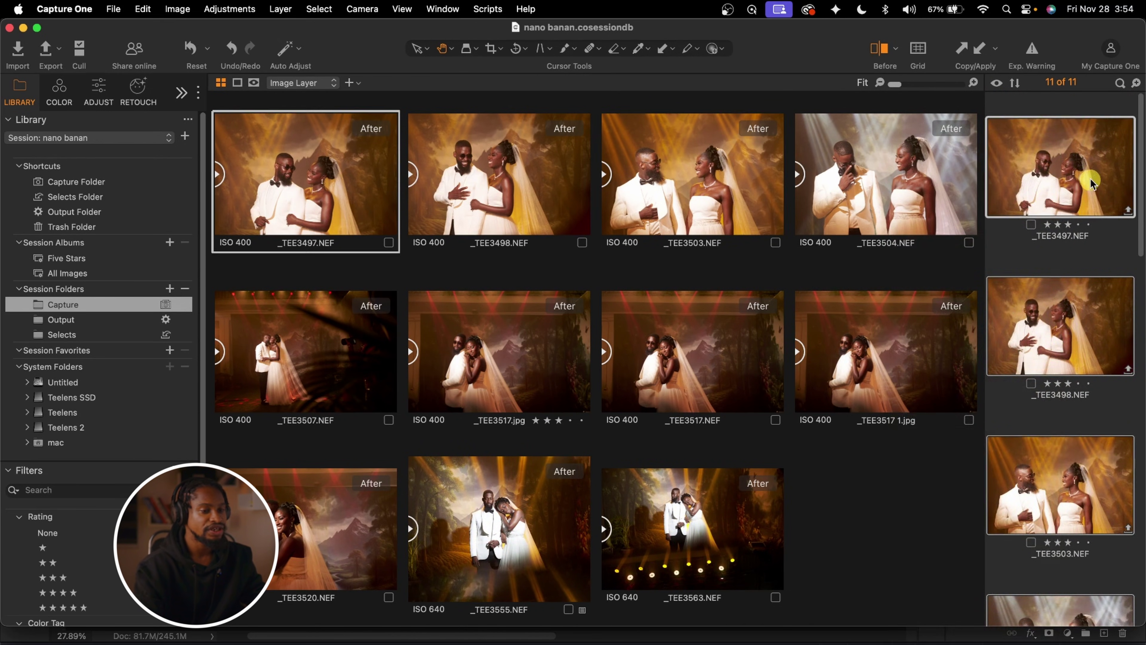
pyautogui.rightClick(1091, 182)
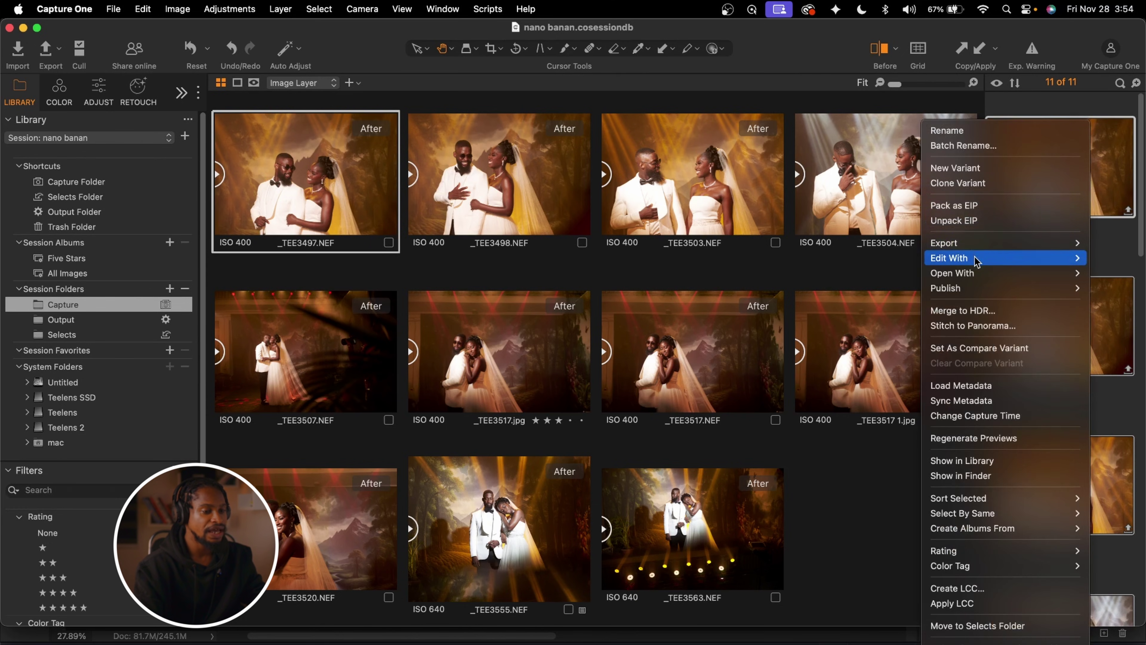
pyautogui.moveTo(976, 260)
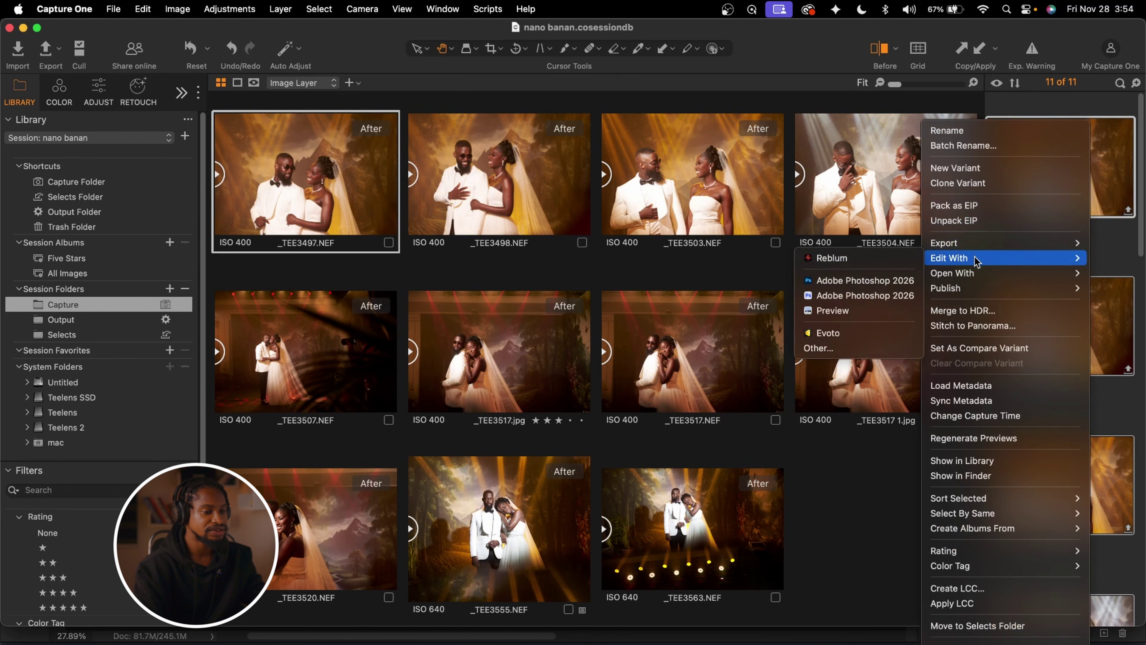
pyautogui.click(875, 260)
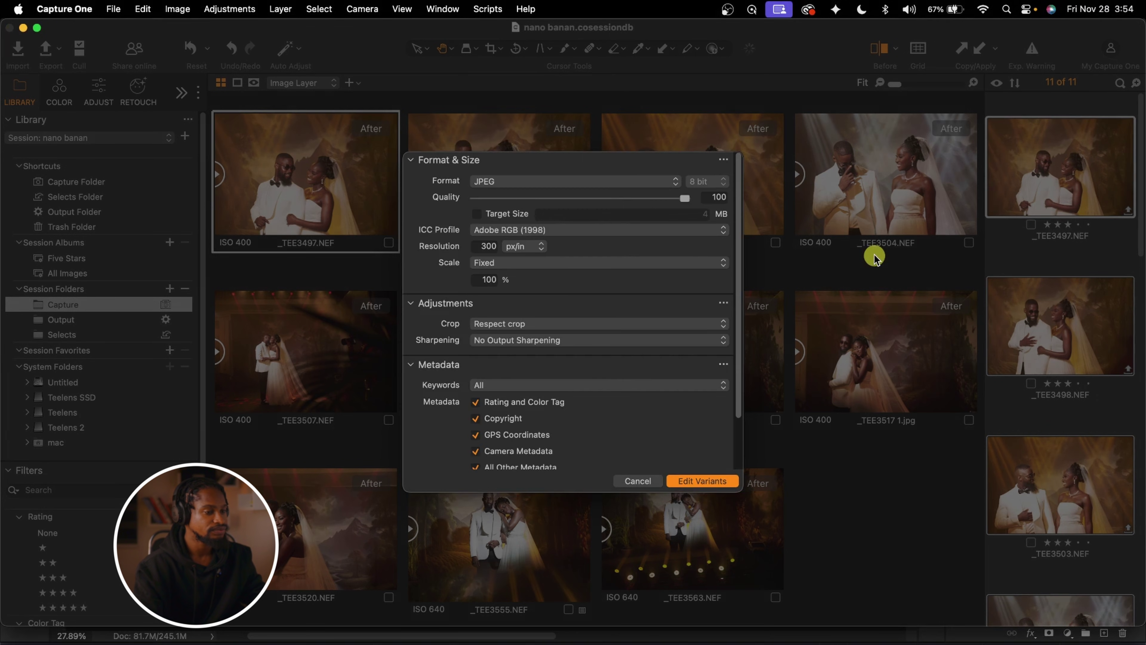
pyautogui.click(702, 480)
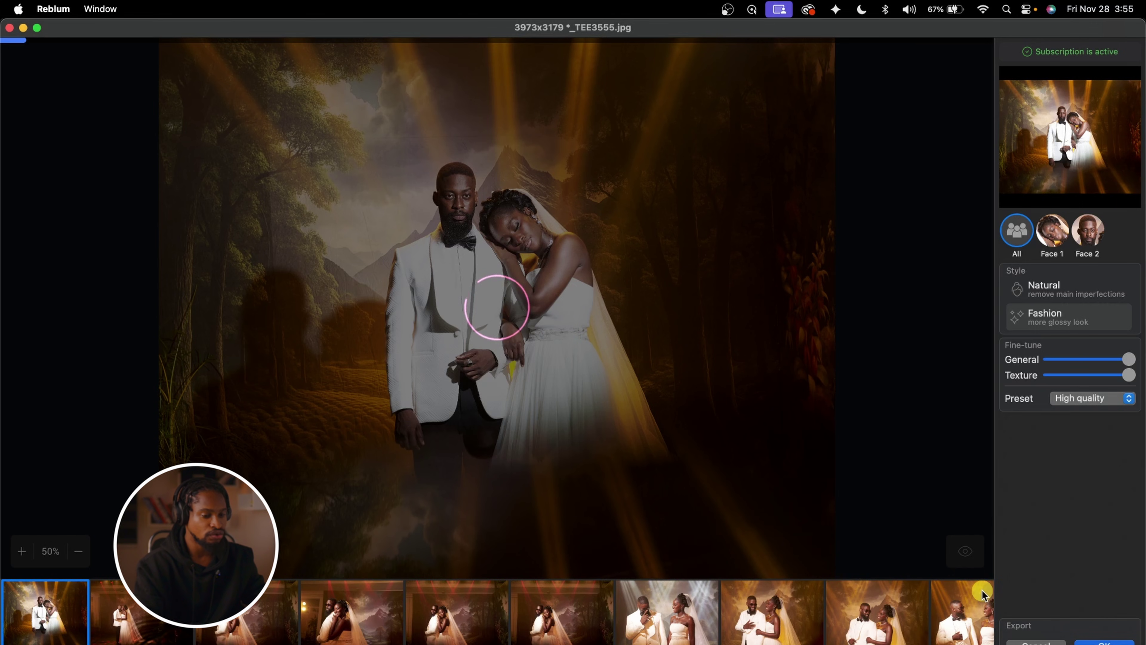
# - Process all 11 loaded wedding images from Reblum's Export section
pyautogui.click(1104, 641)
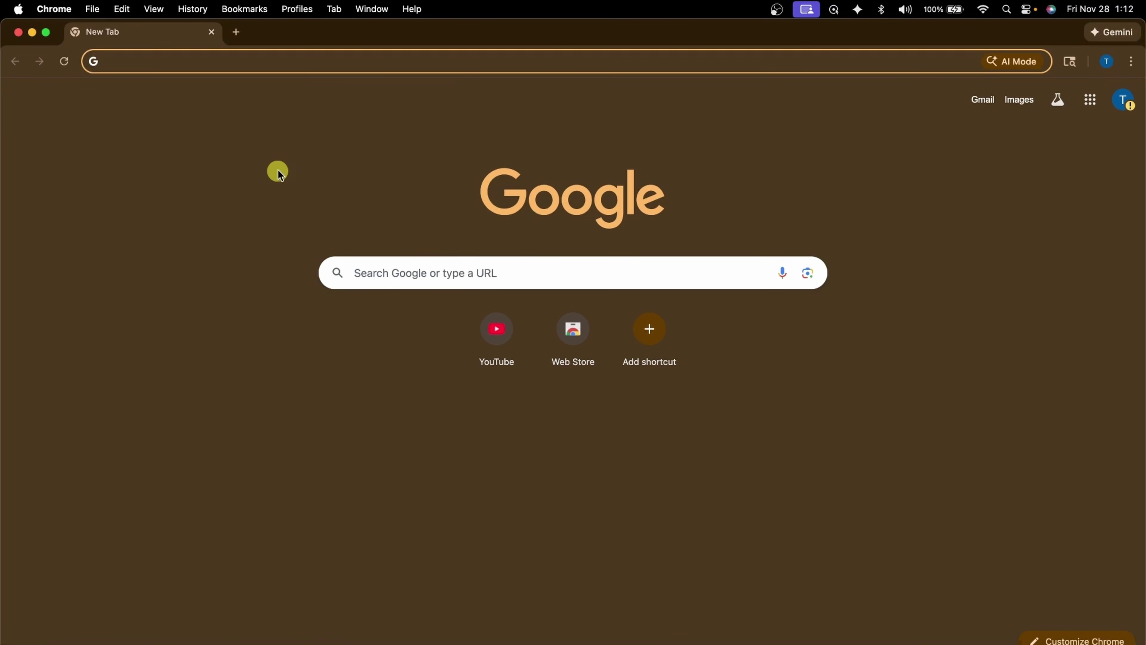
# - Load the pasted Reblum promo pricing link and accept all cookies
pyautogui.write('https://reblum.app/pricing?promo=VVA.7378')
pyautogui.press('Return')
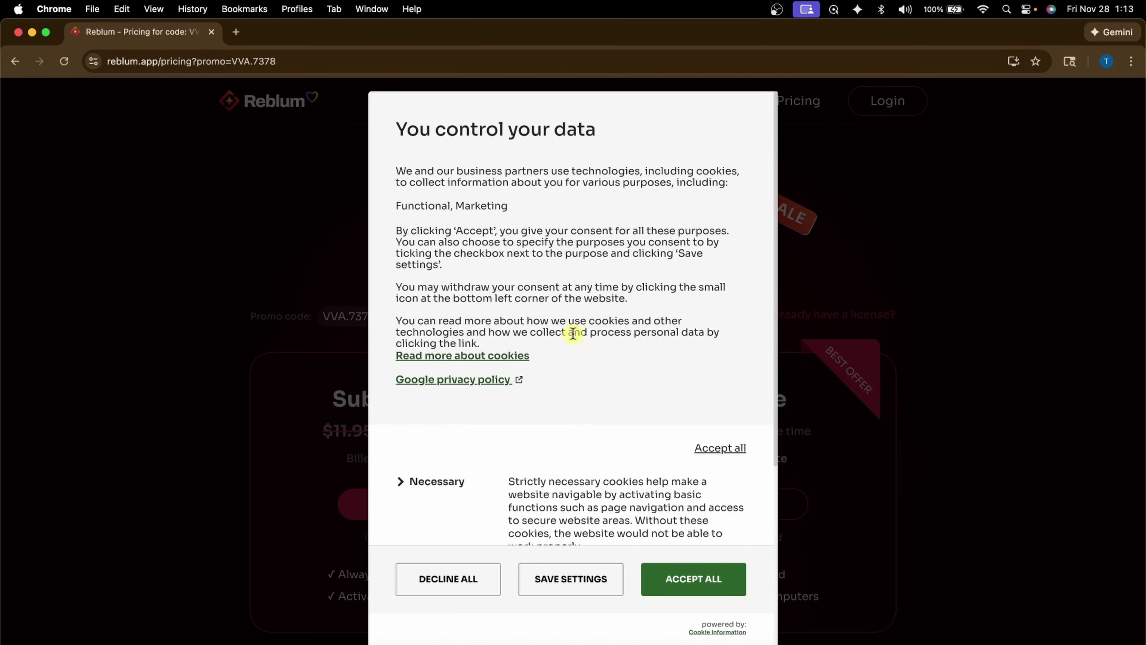
pyautogui.click(703, 585)
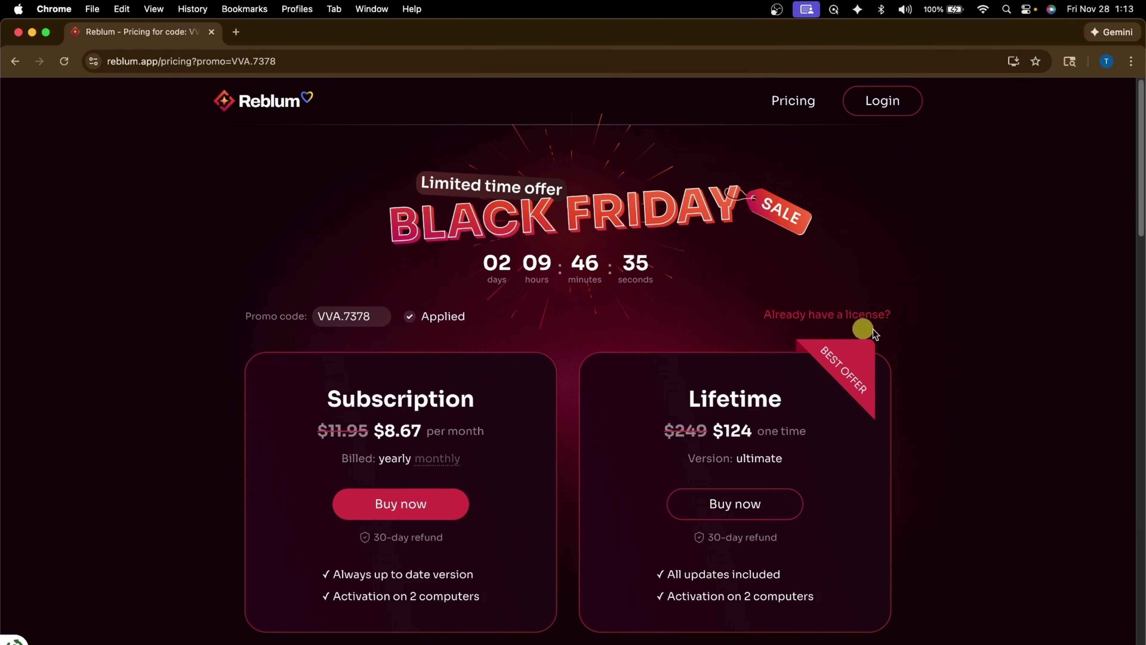
# - Log in to Reblum with a Google account and allow access to the profile info
pyautogui.click(898, 109)
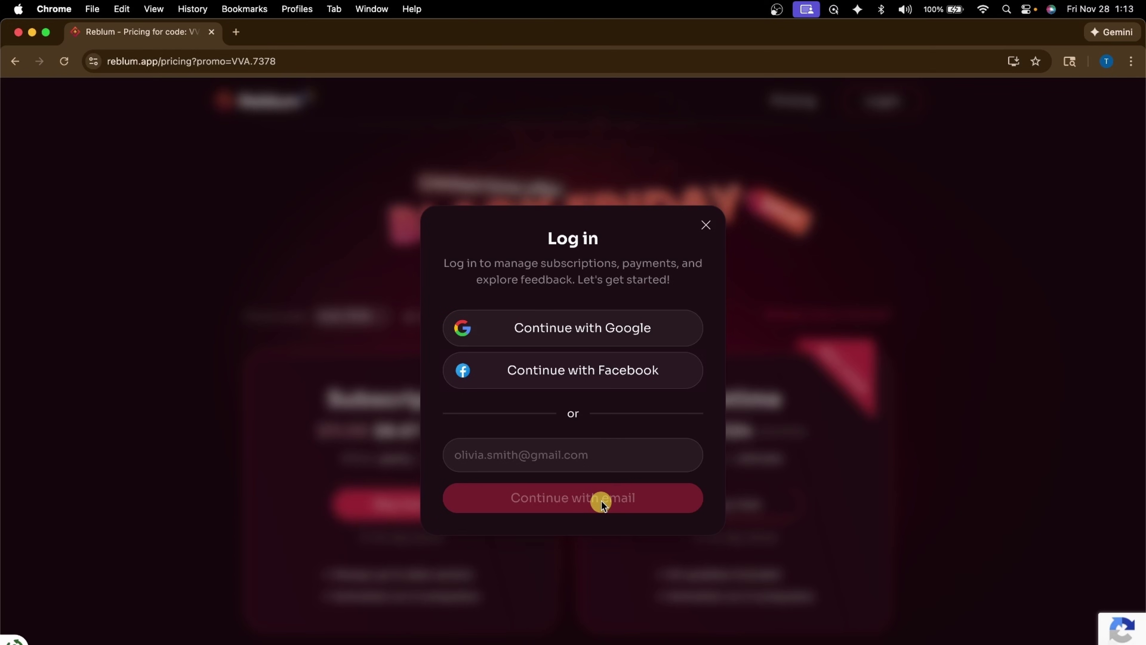
pyautogui.click(591, 333)
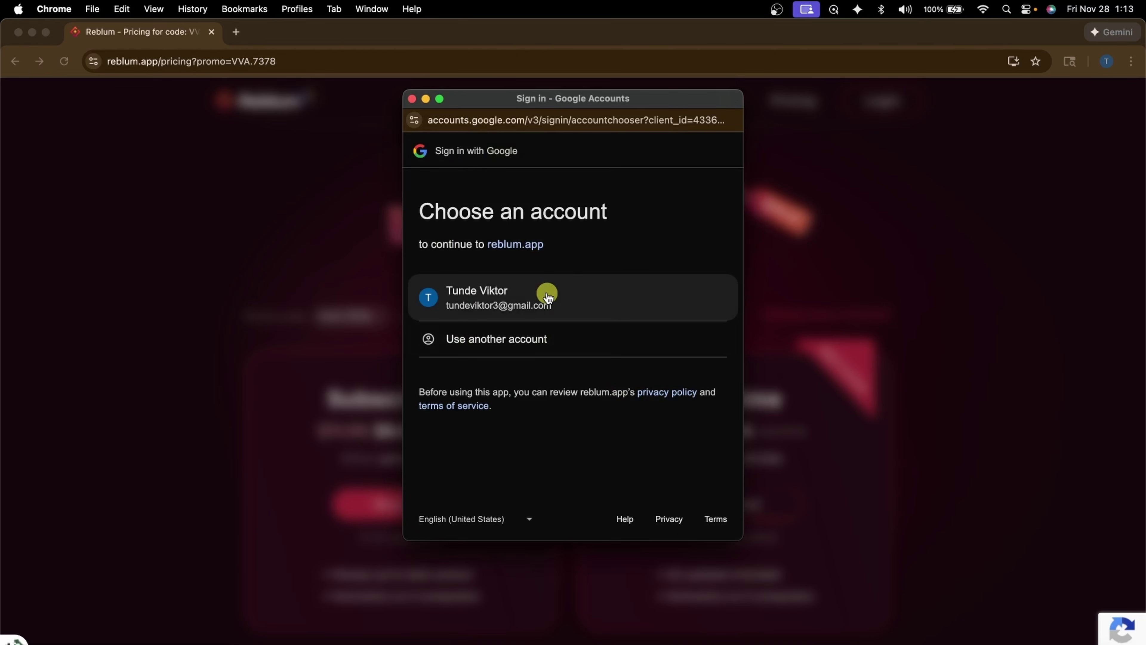
pyautogui.click(530, 295)
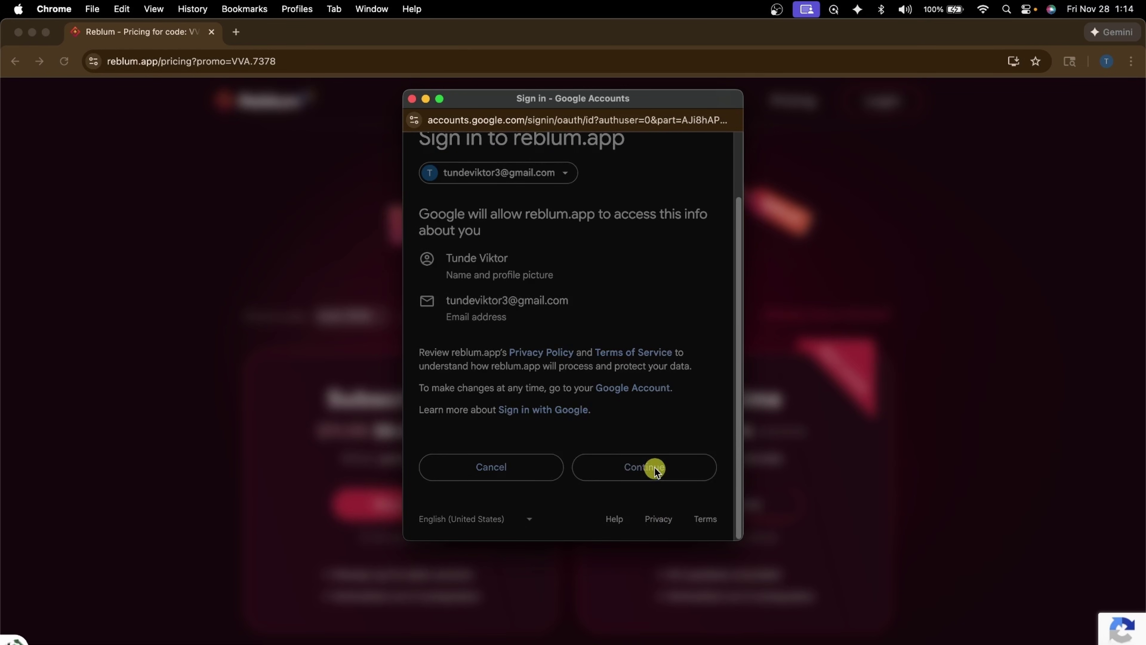
pyautogui.click(655, 469)
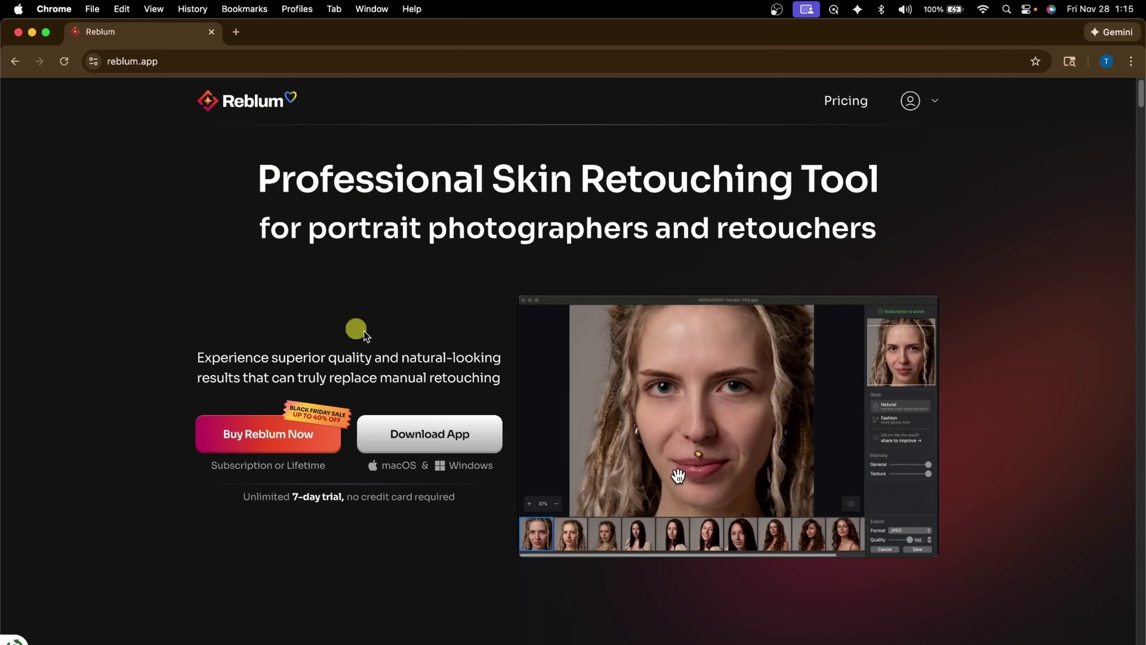
# - Download the macOS installer reblum (3).pkg and show it in Finder's Downloads folder
pyautogui.scroll(-1, 384, 298)
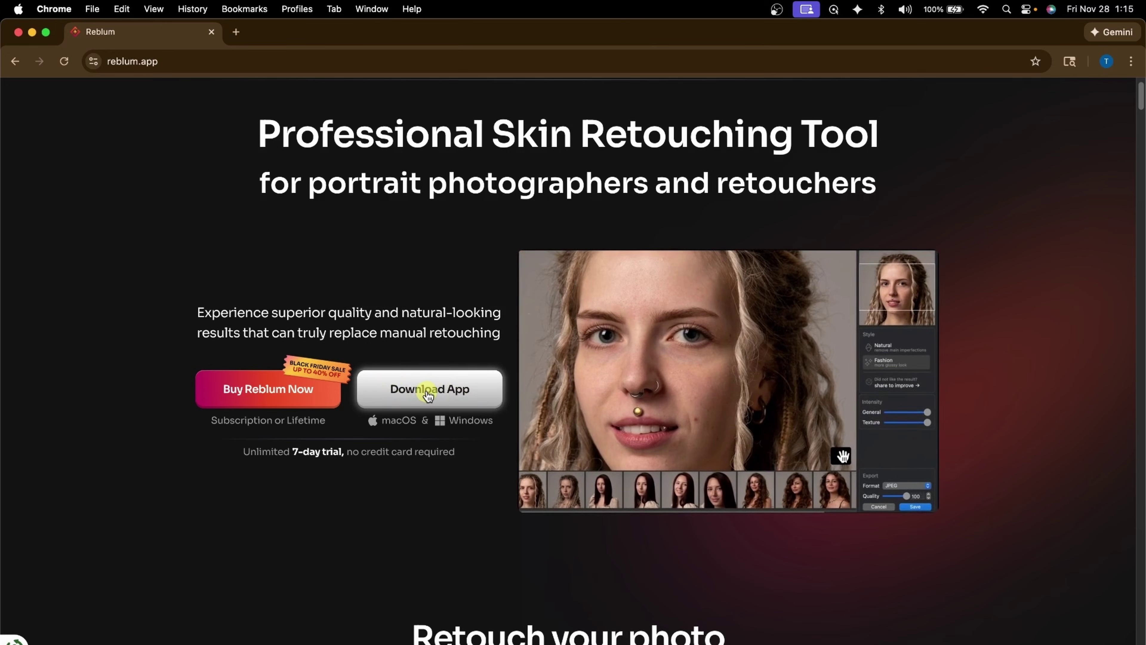
pyautogui.click(390, 386)
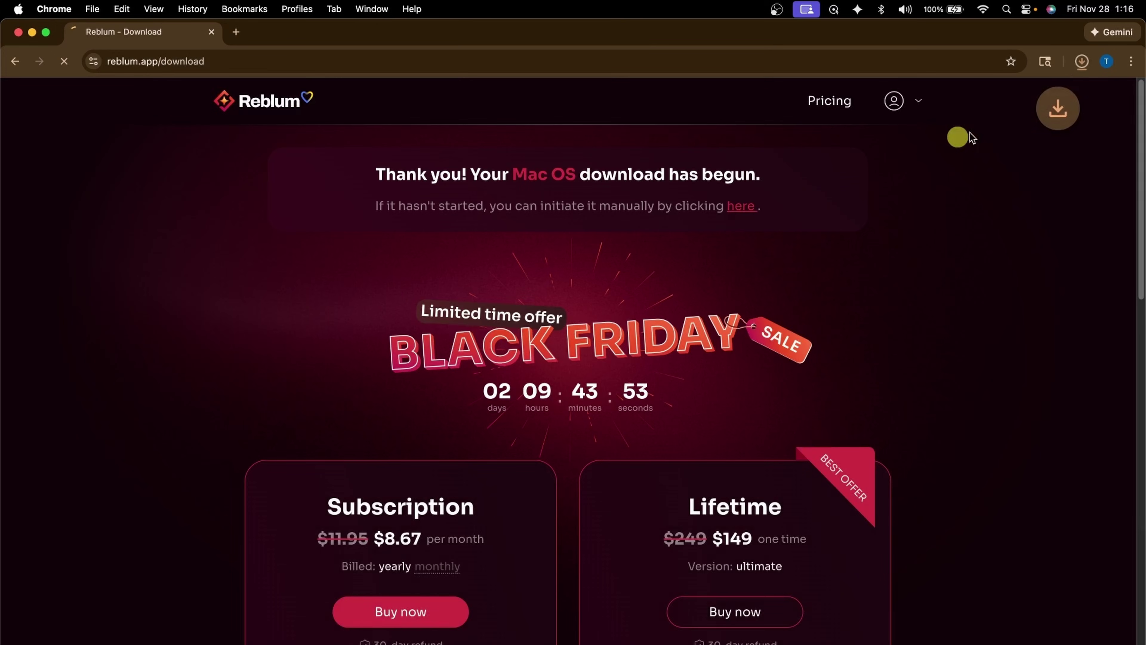
pyautogui.click(1083, 63)
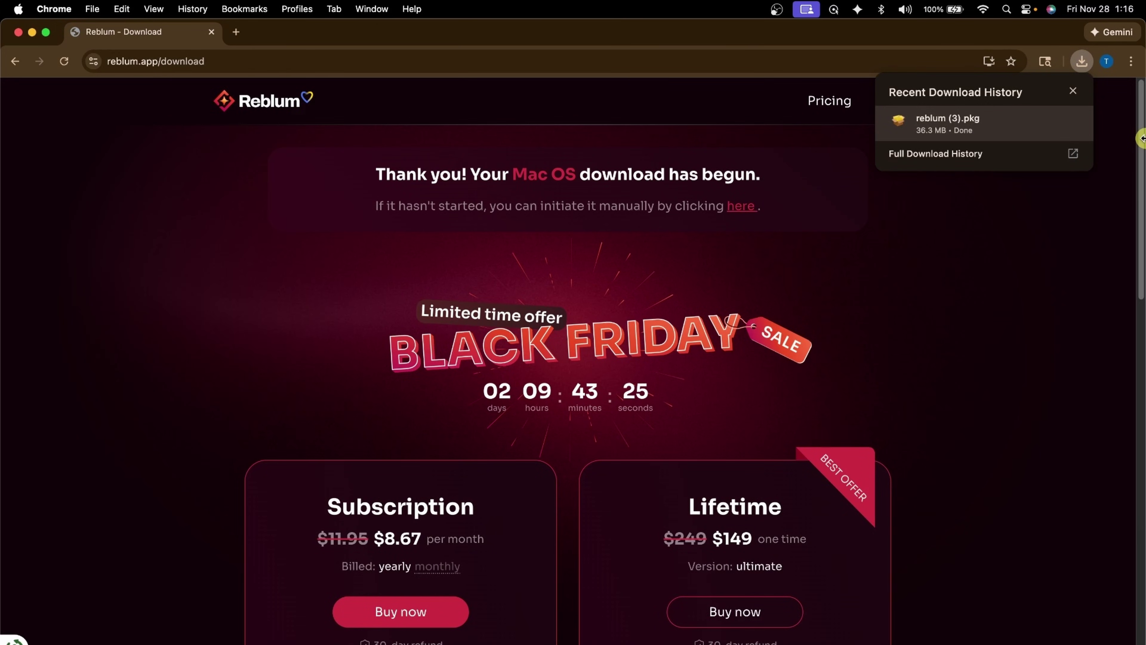
pyautogui.click(1045, 119)
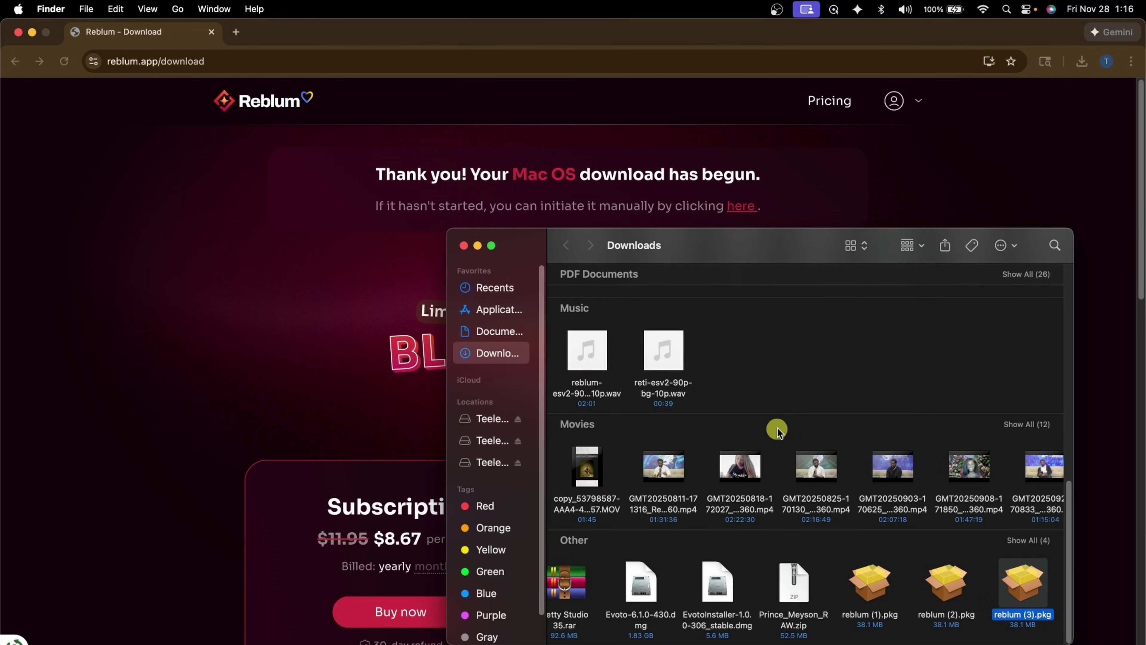
# - Move and close the Downloads Finder window, reopening it once, to reveal the pricing page
pyautogui.moveTo(804, 244); pyautogui.dragTo(688, 238)
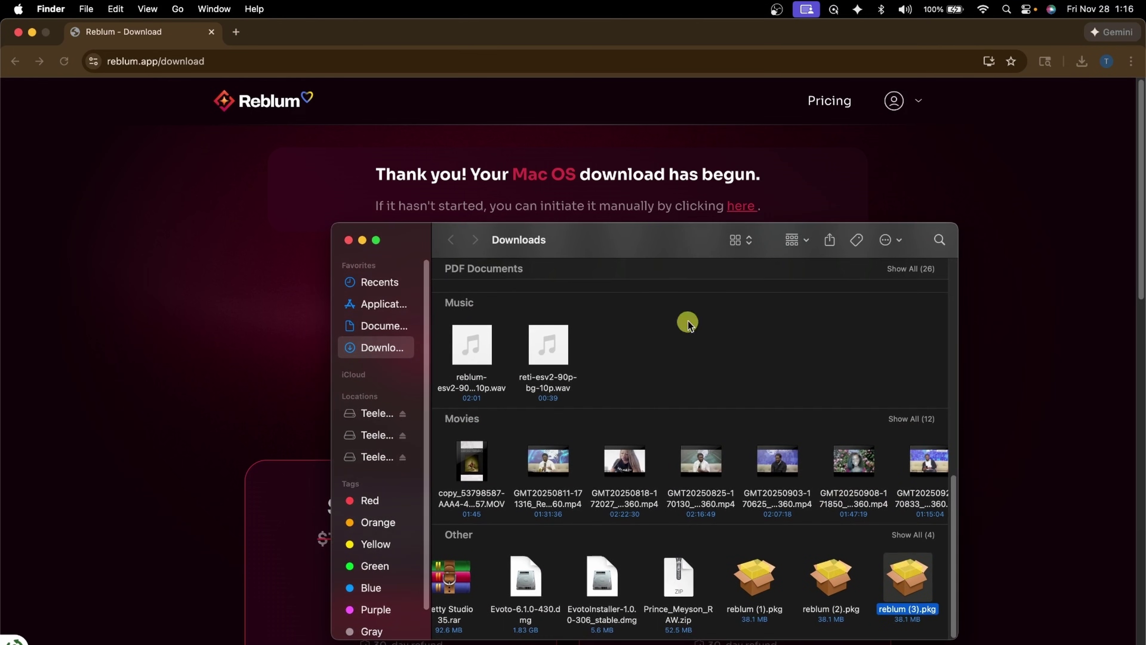
pyautogui.click(347, 240)
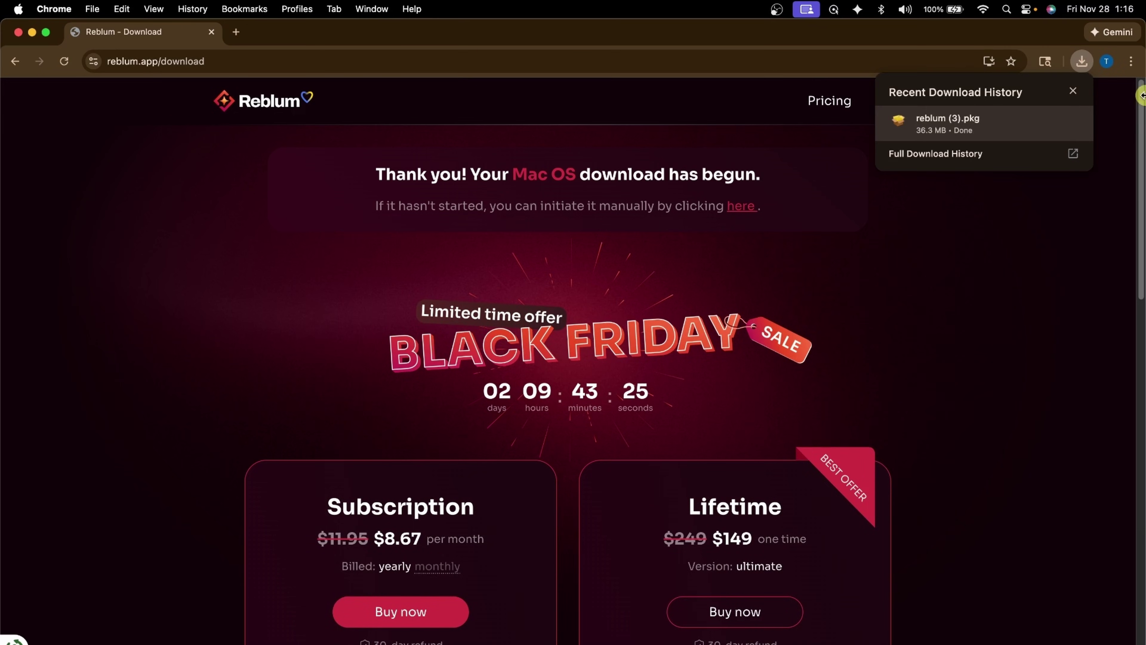
pyautogui.click(1045, 113)
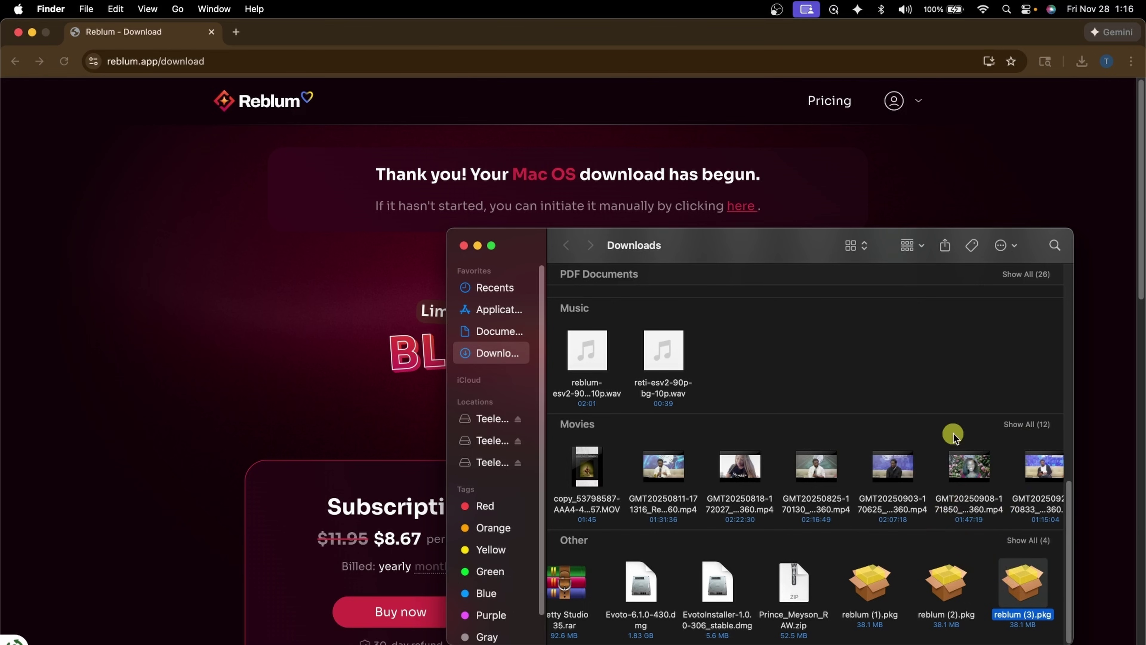
pyautogui.moveTo(807, 252); pyautogui.dragTo(692, 246)
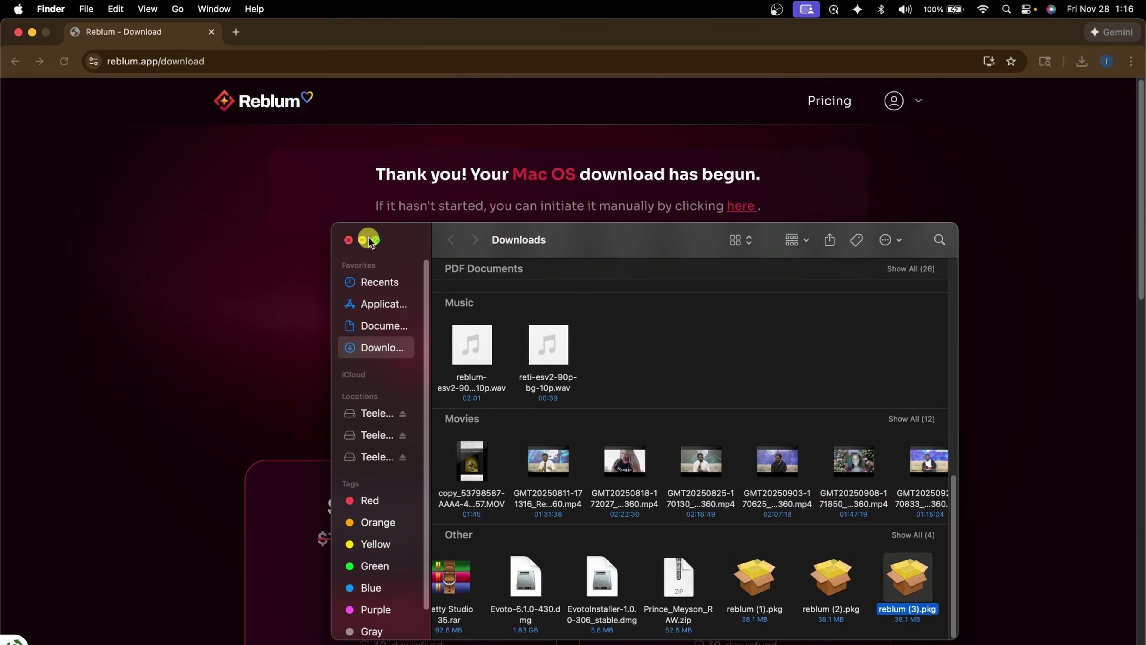
pyautogui.click(346, 241)
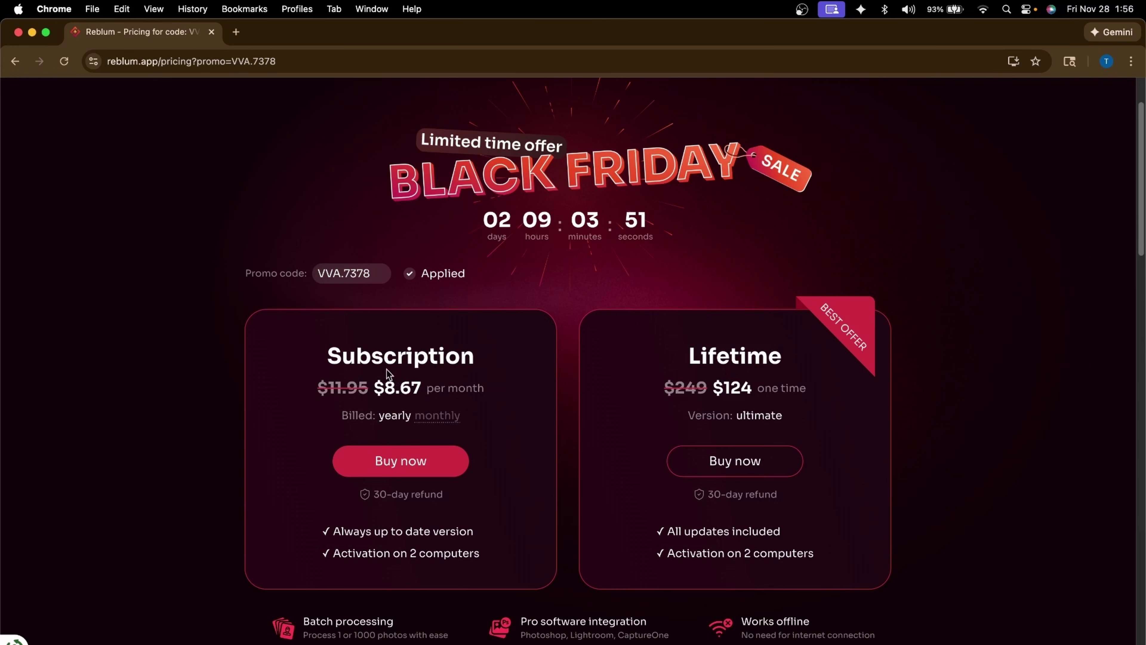
# - Preview the $104 yearly checkout, then open checkout for the $24.90 monthly subscription instead
pyautogui.click(398, 467)
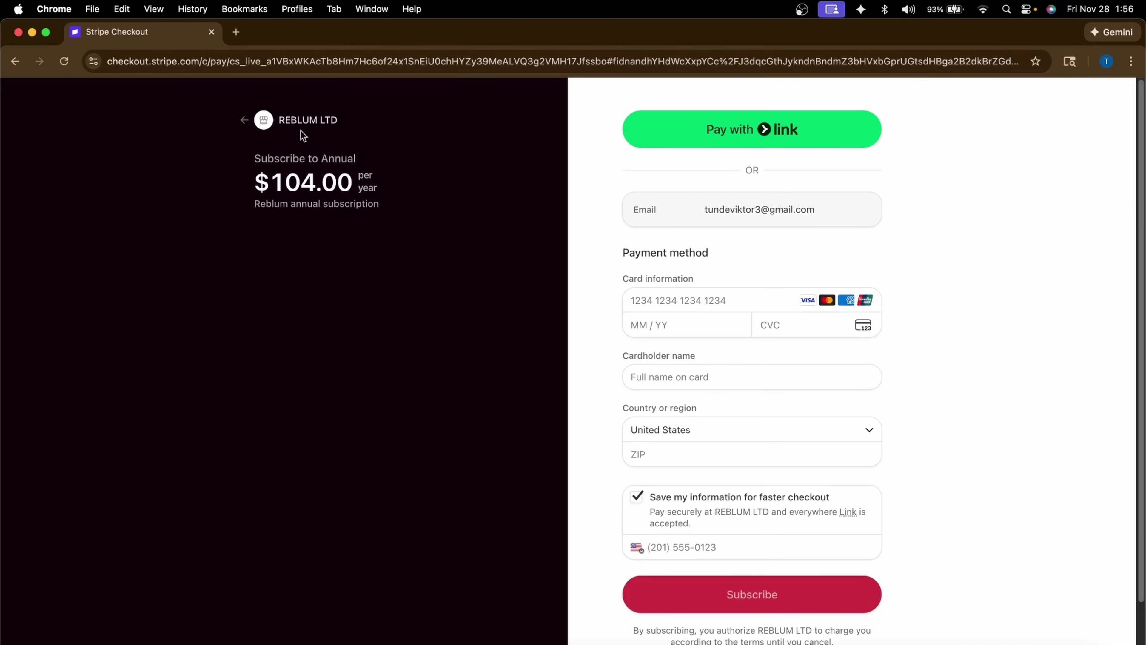
pyautogui.click(243, 119)
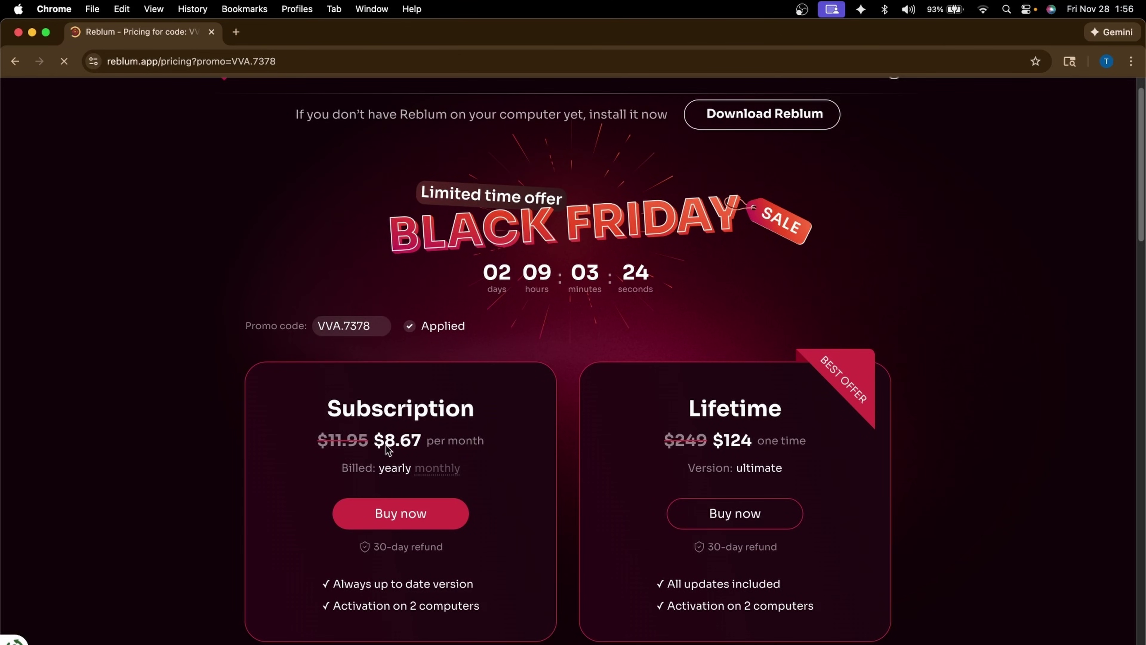
pyautogui.click(438, 474)
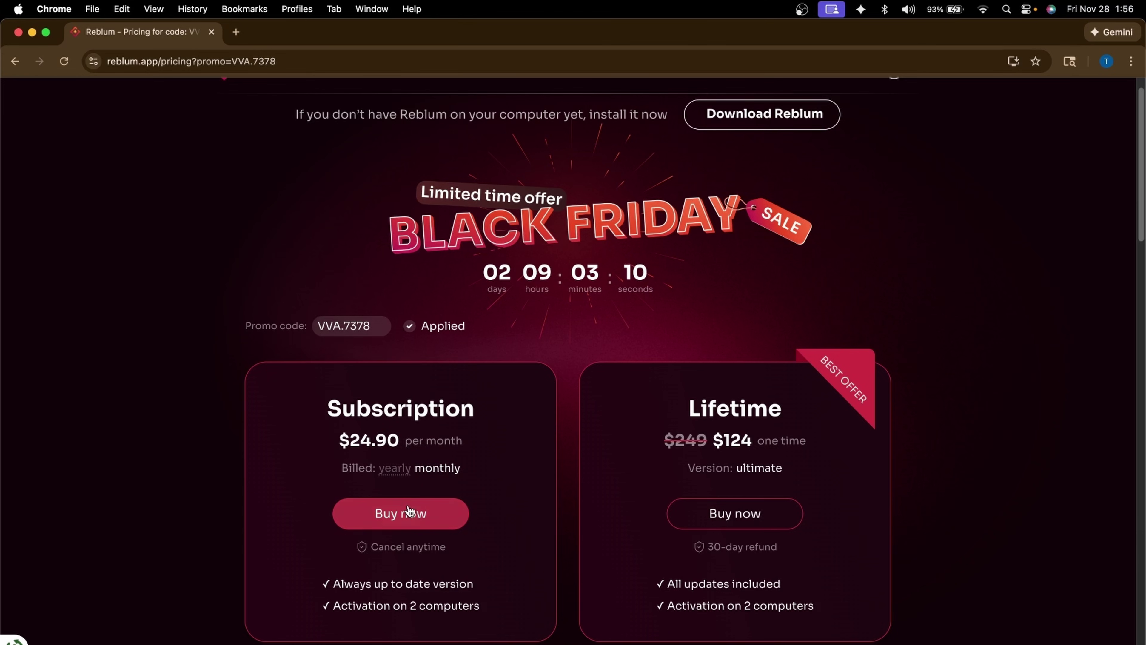
pyautogui.click(418, 518)
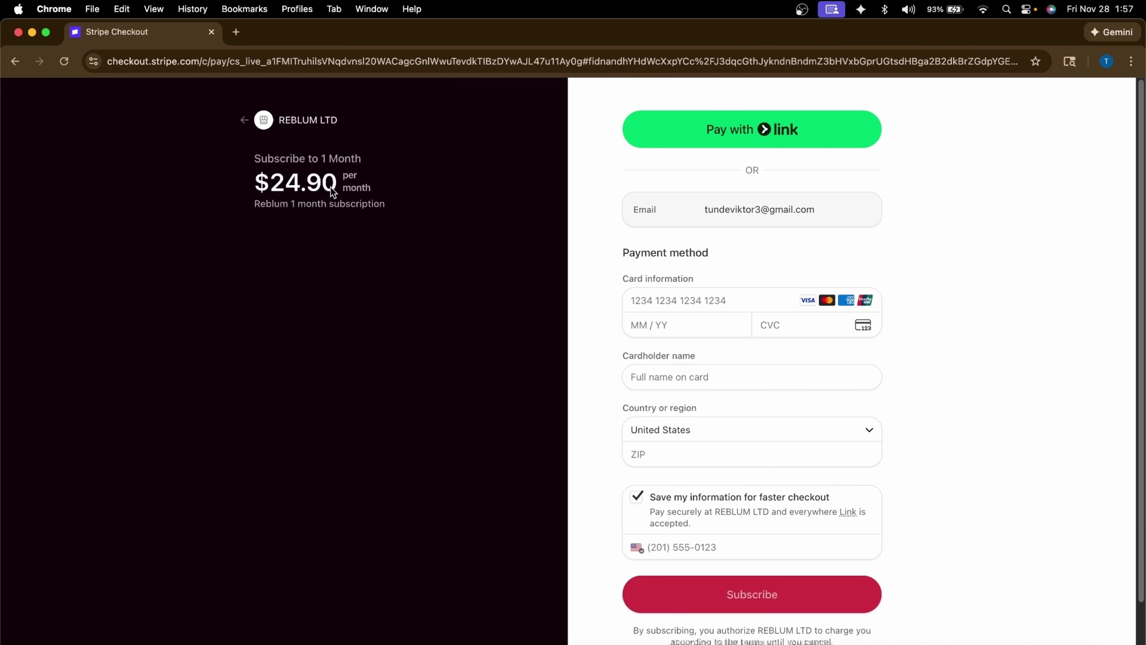
# - Leave the $24.90 monthly checkout for the pricing page and start buying the $124 Lifetime license
pyautogui.press('super+bracketleft')
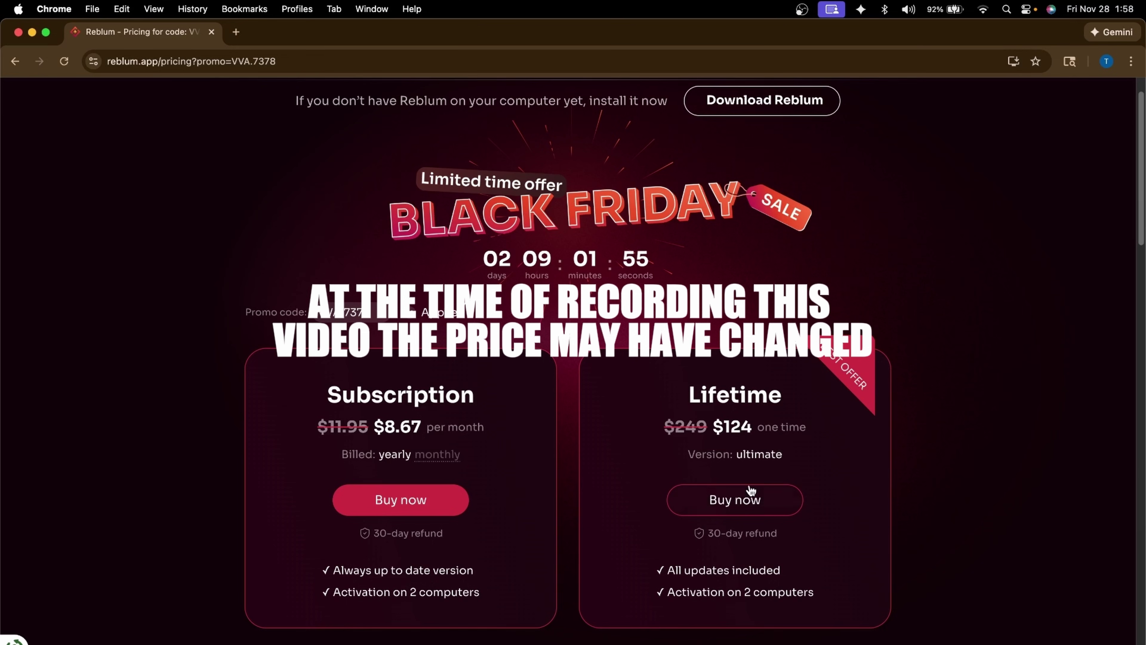
pyautogui.click(740, 500)
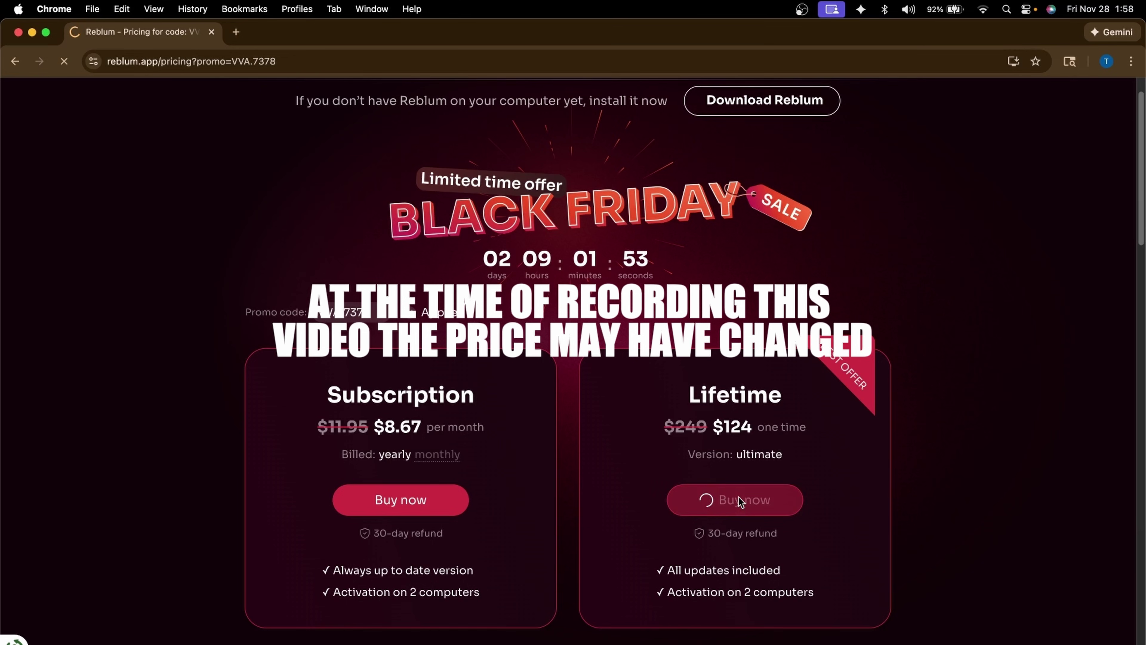